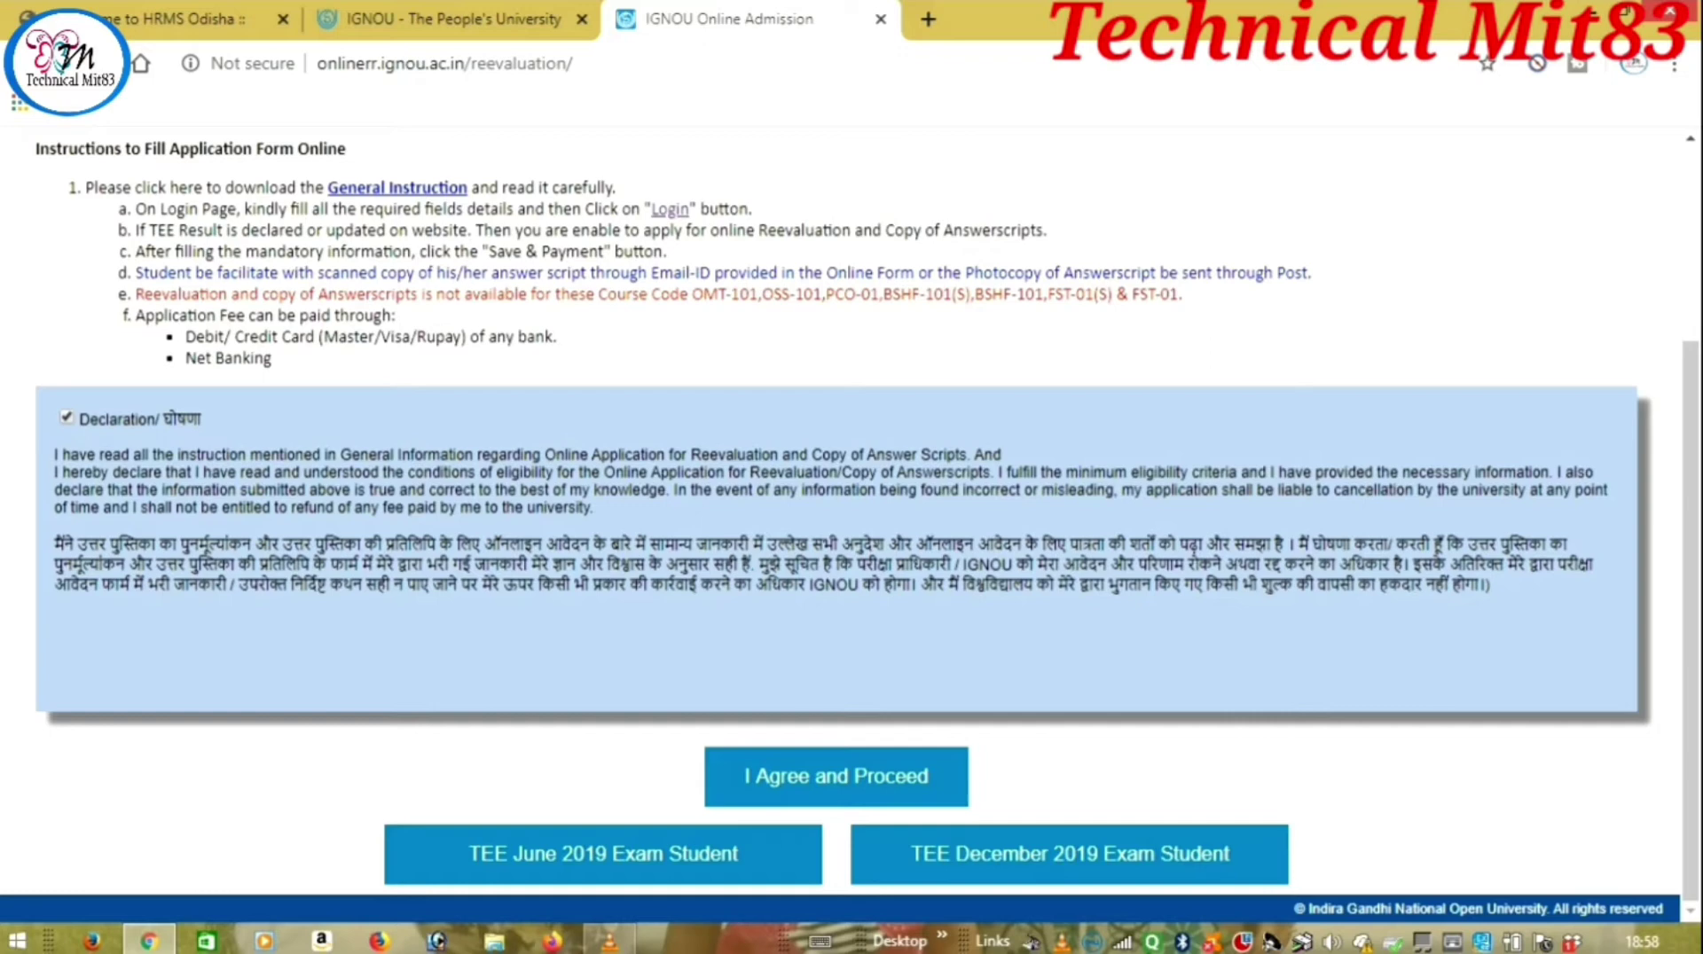
Step: Open the re-evaluation login for TEE December 2019 exam students and enter the student's enrolment number
left_click(1068, 854)
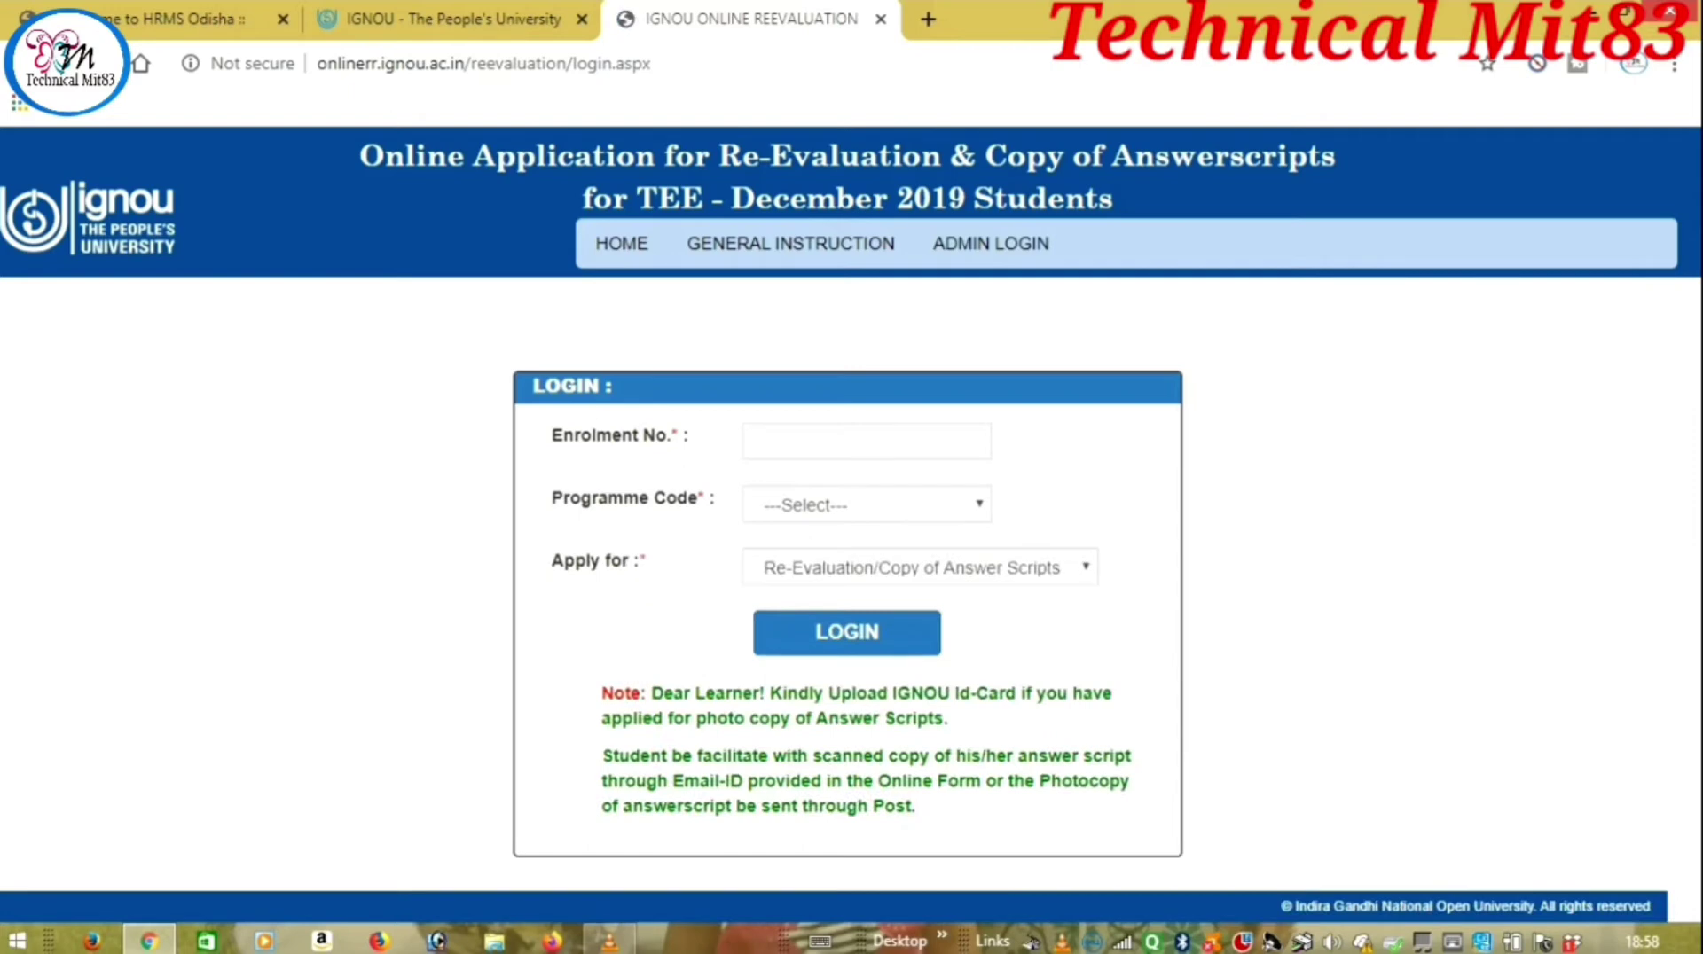
left_click(866, 442)
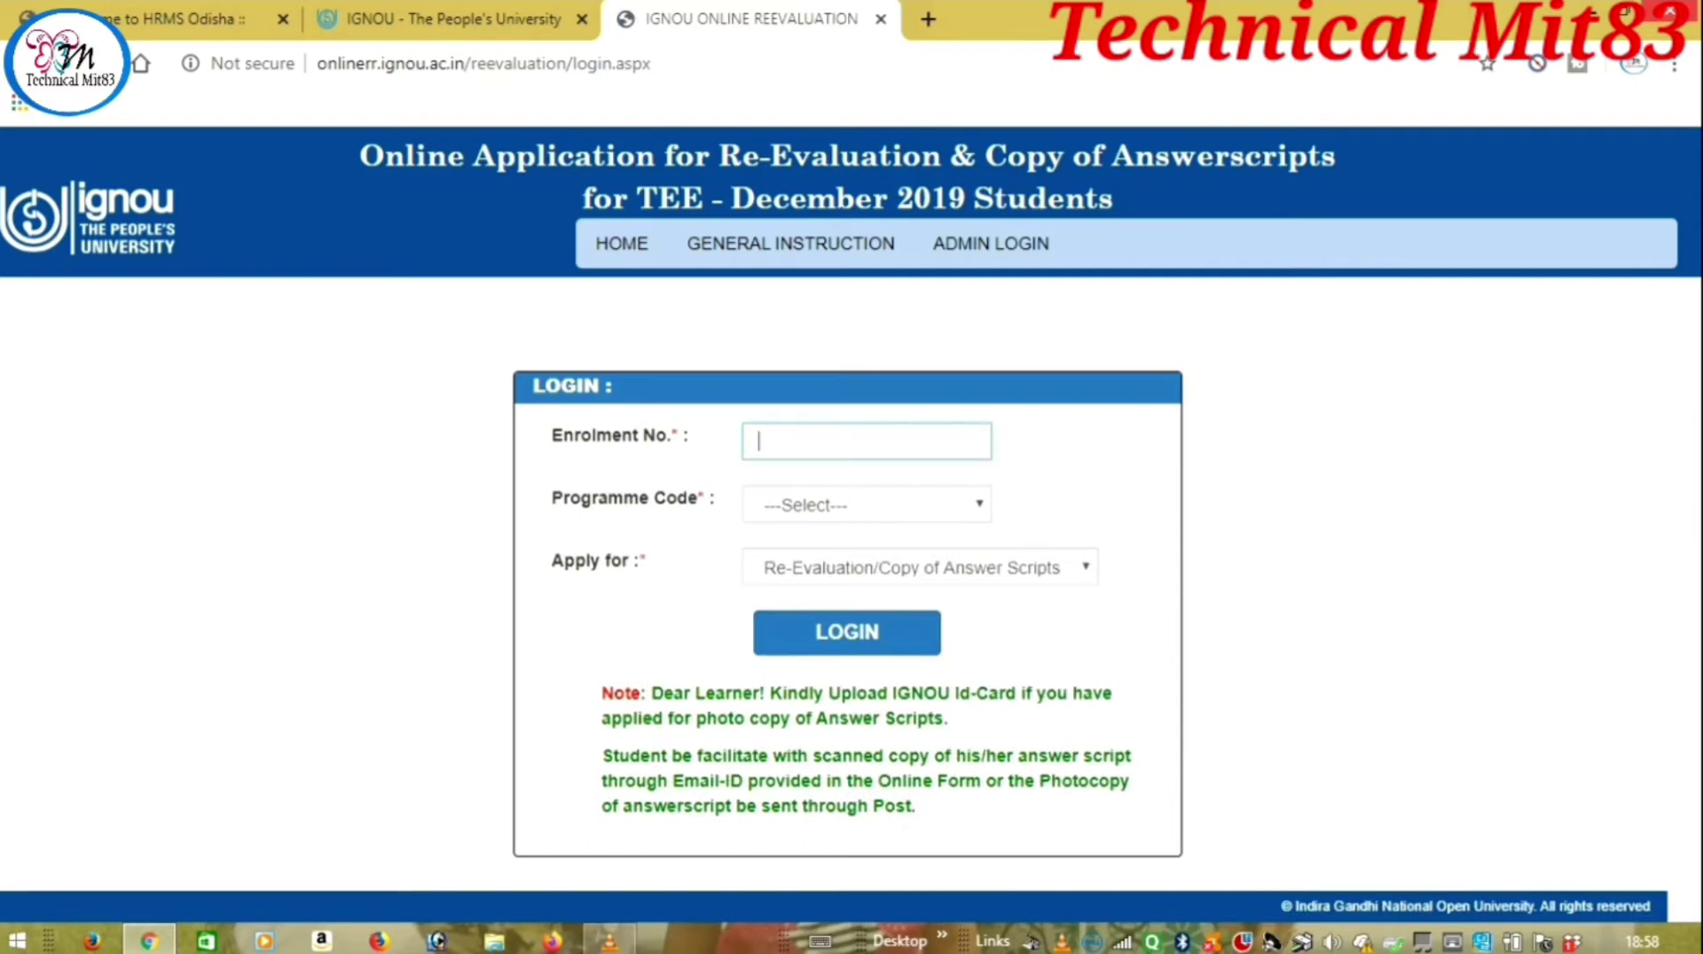
type("170")
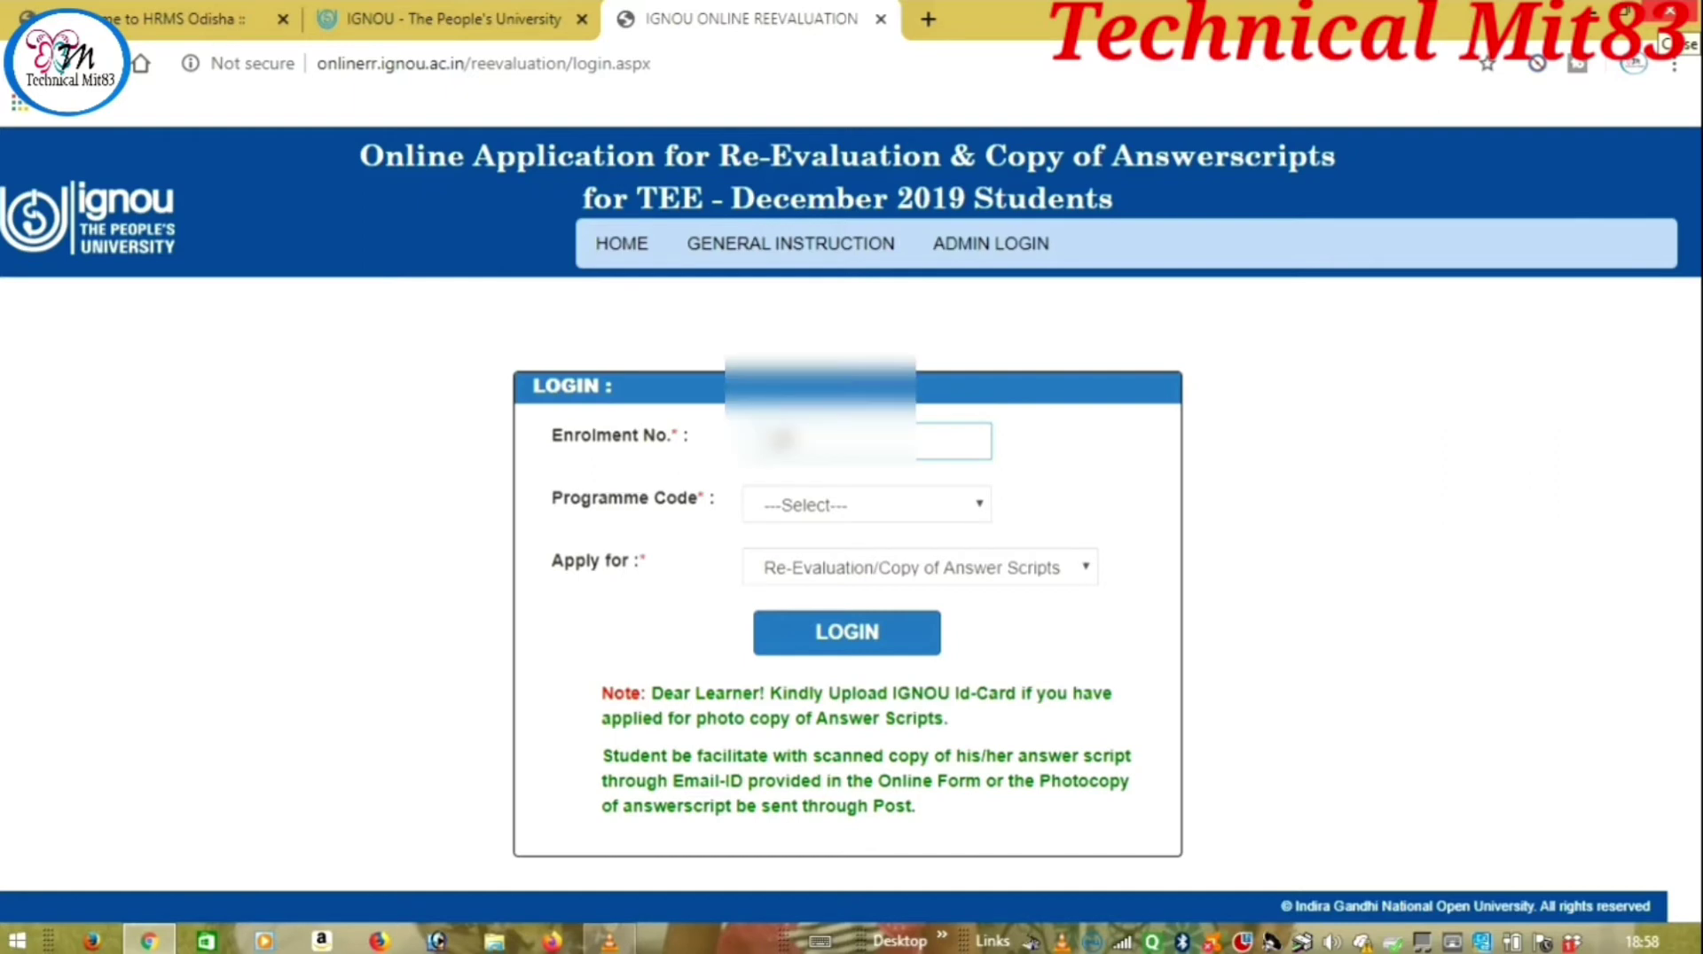
type("??????")
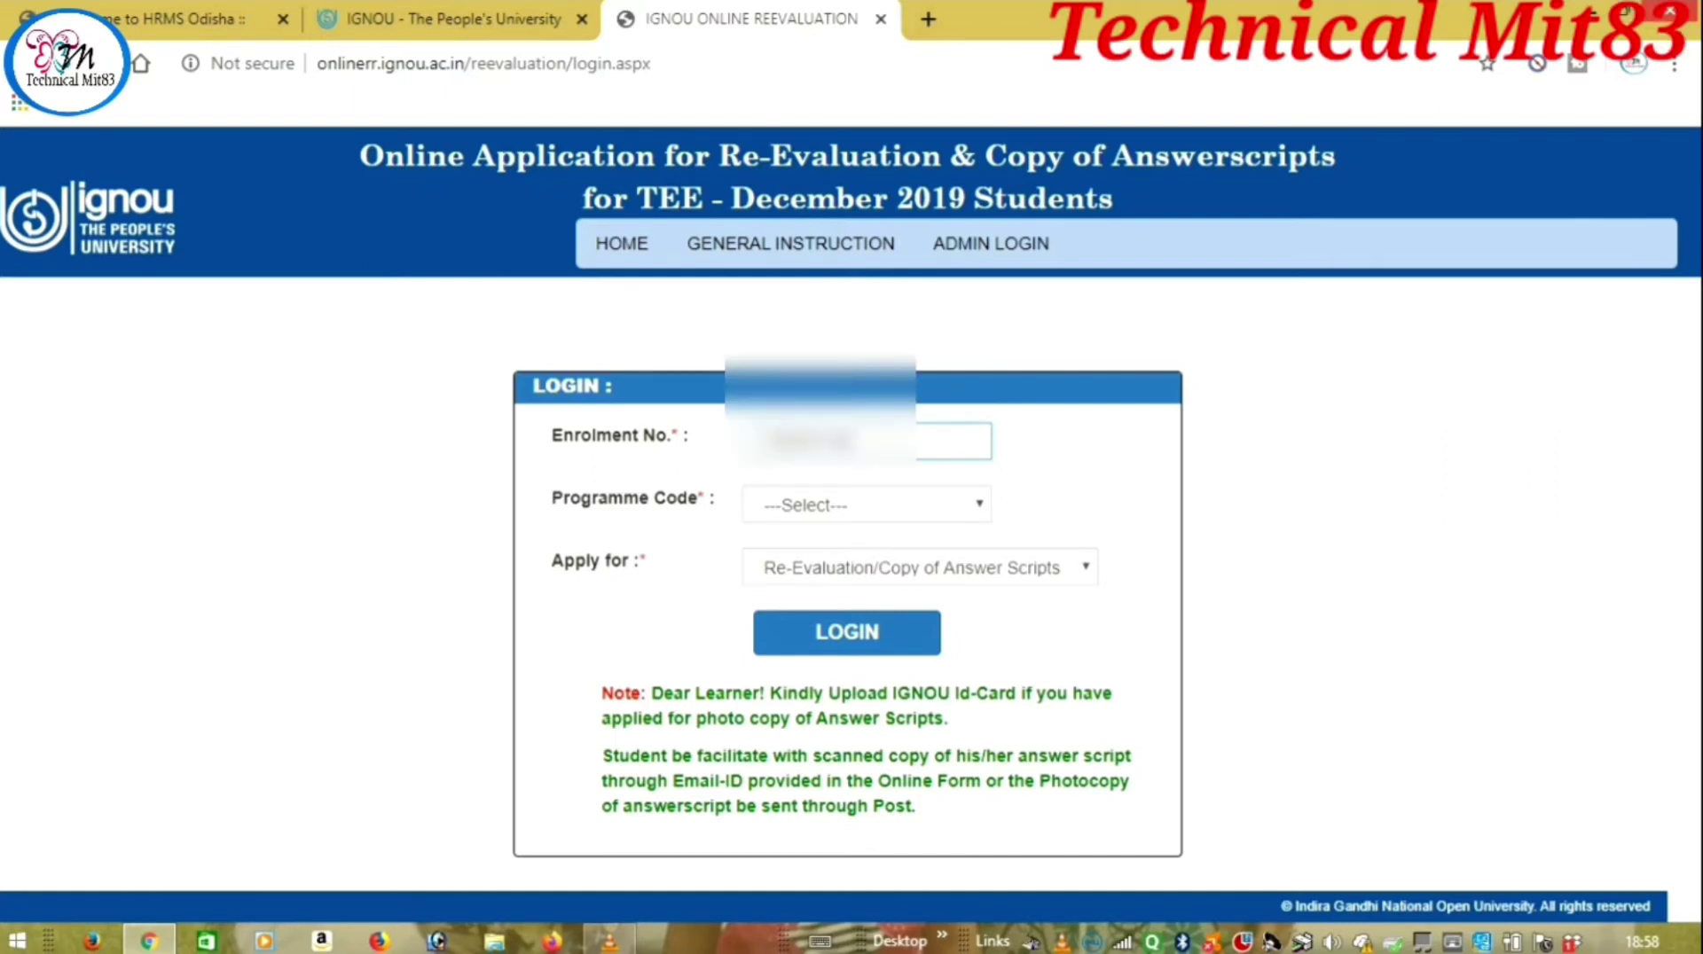
Step: Set the programme code to MEG in the login form
left_click(866, 505)
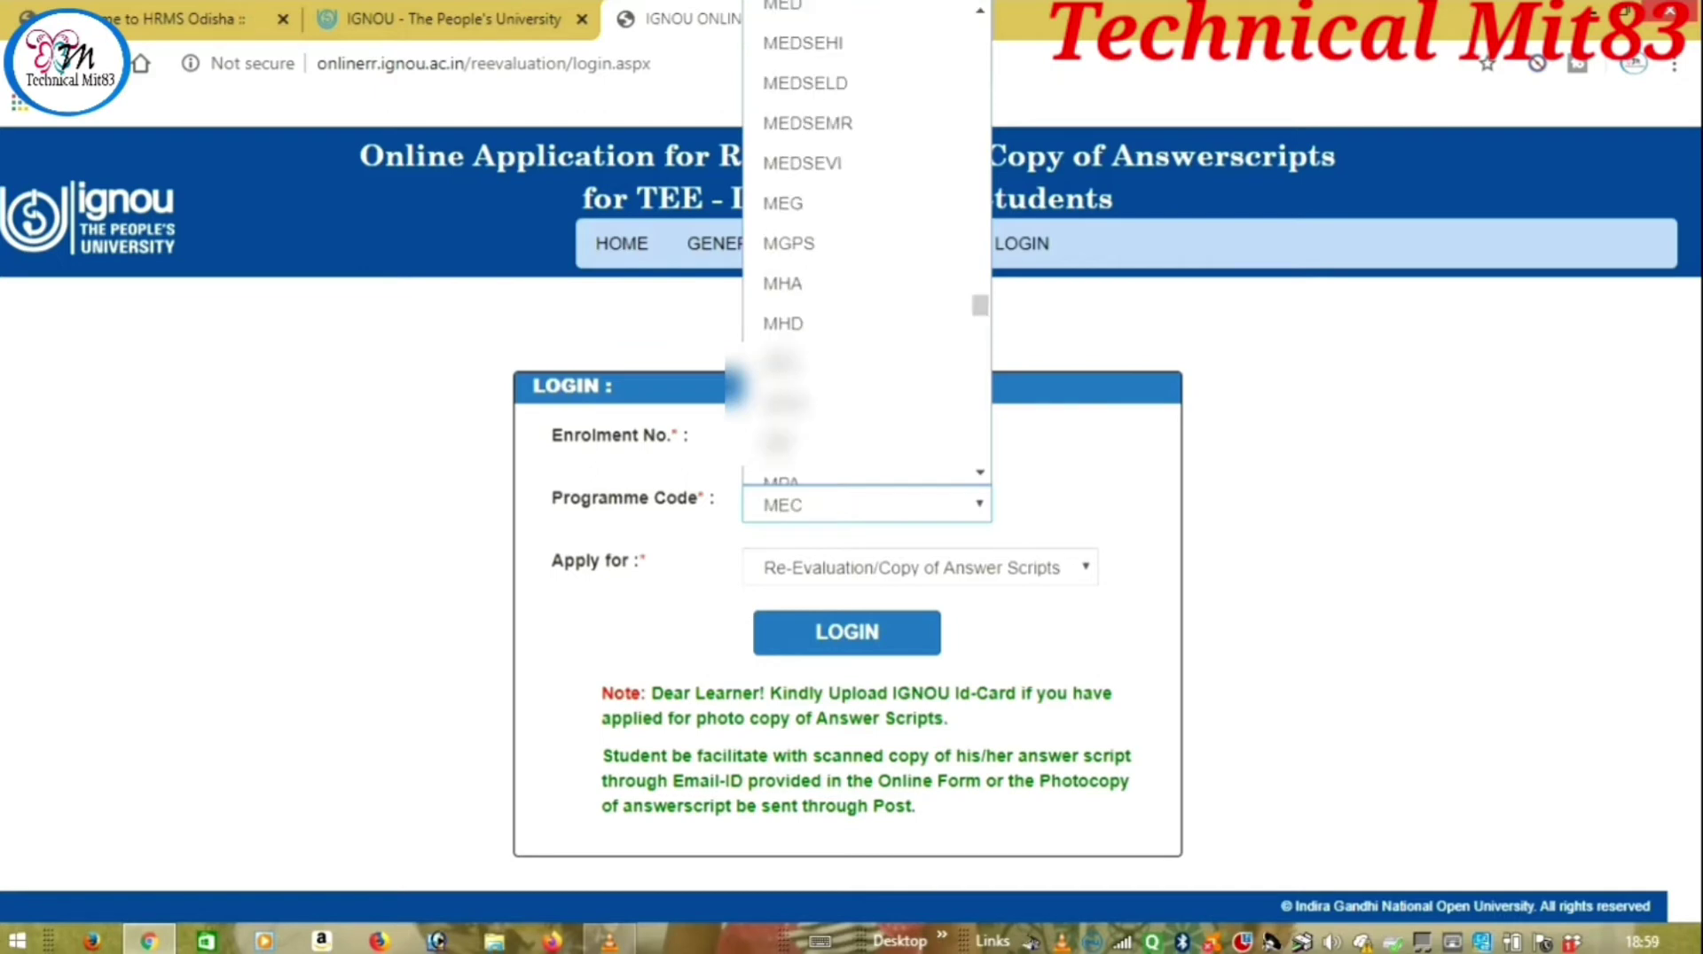
scroll(866, 240, "down", 5)
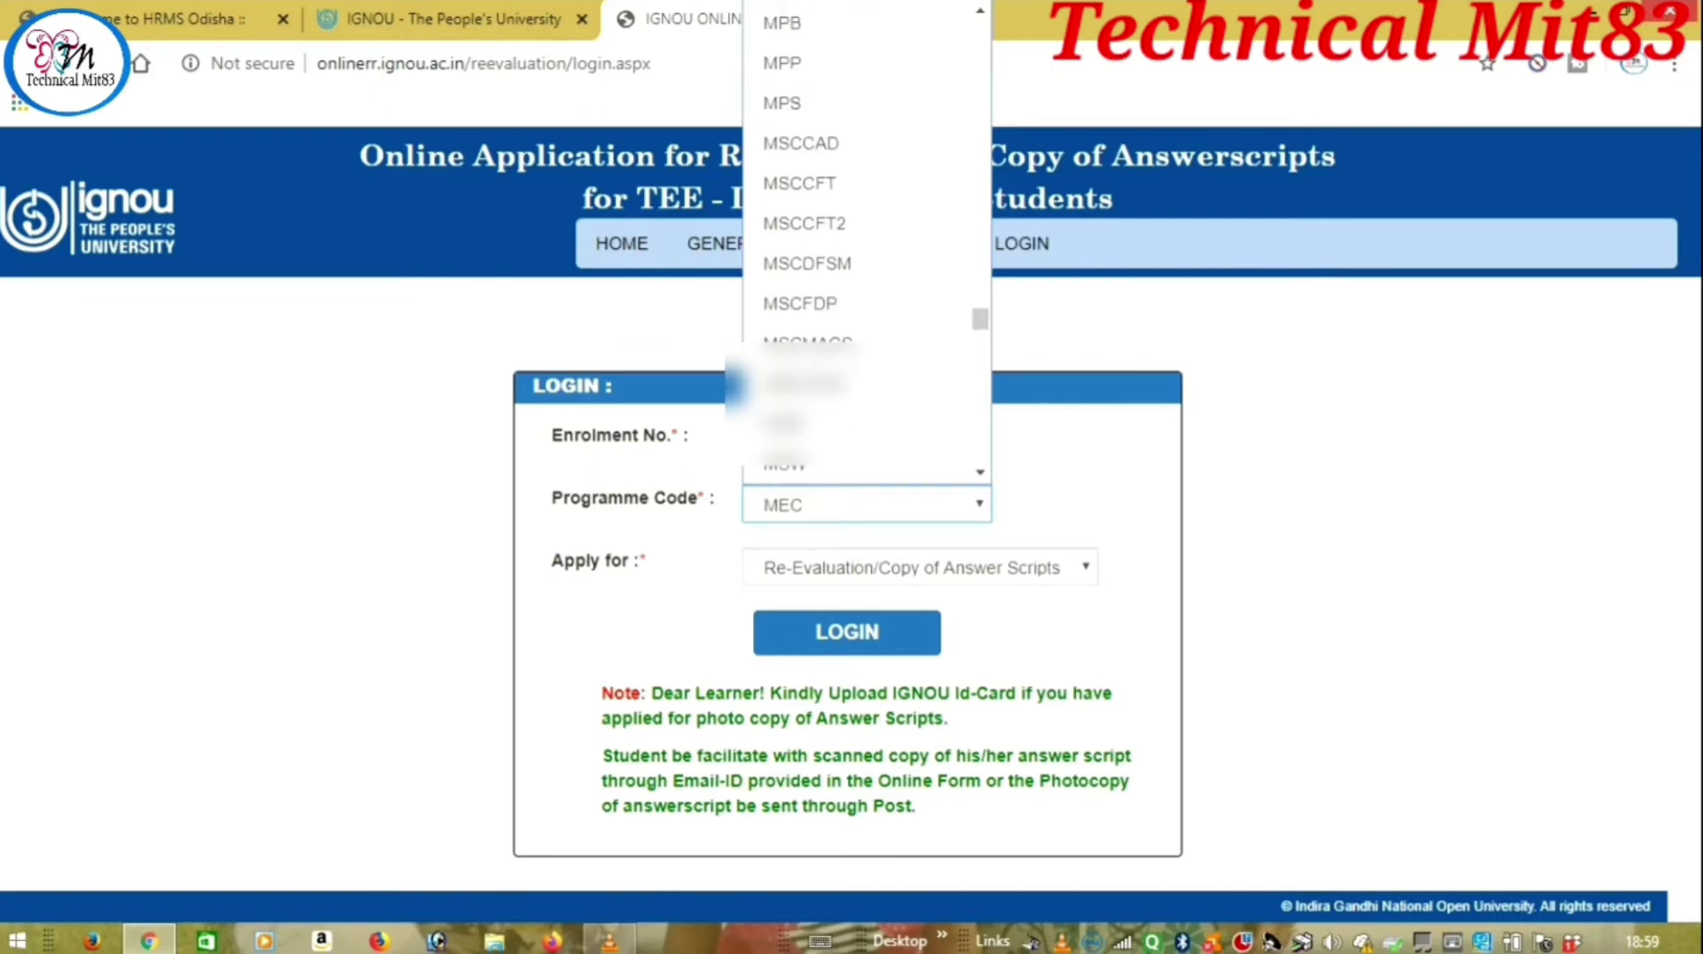
scroll(867, 240, "down", 10)
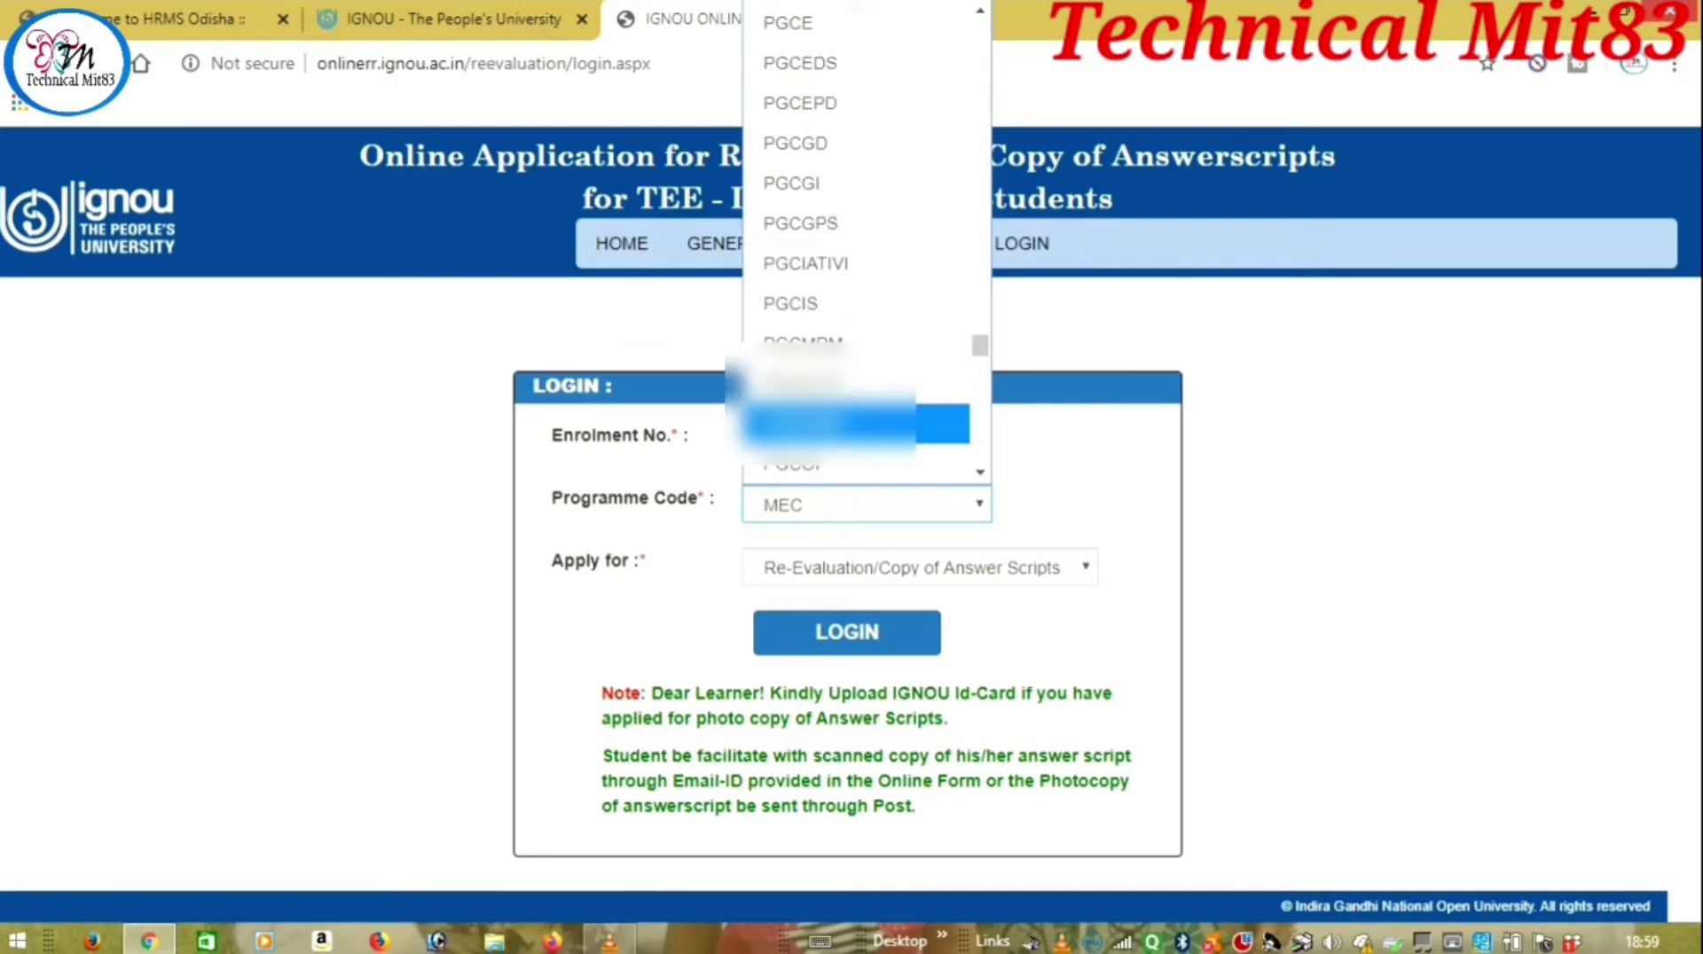
scroll(856, 435, "up", 12)
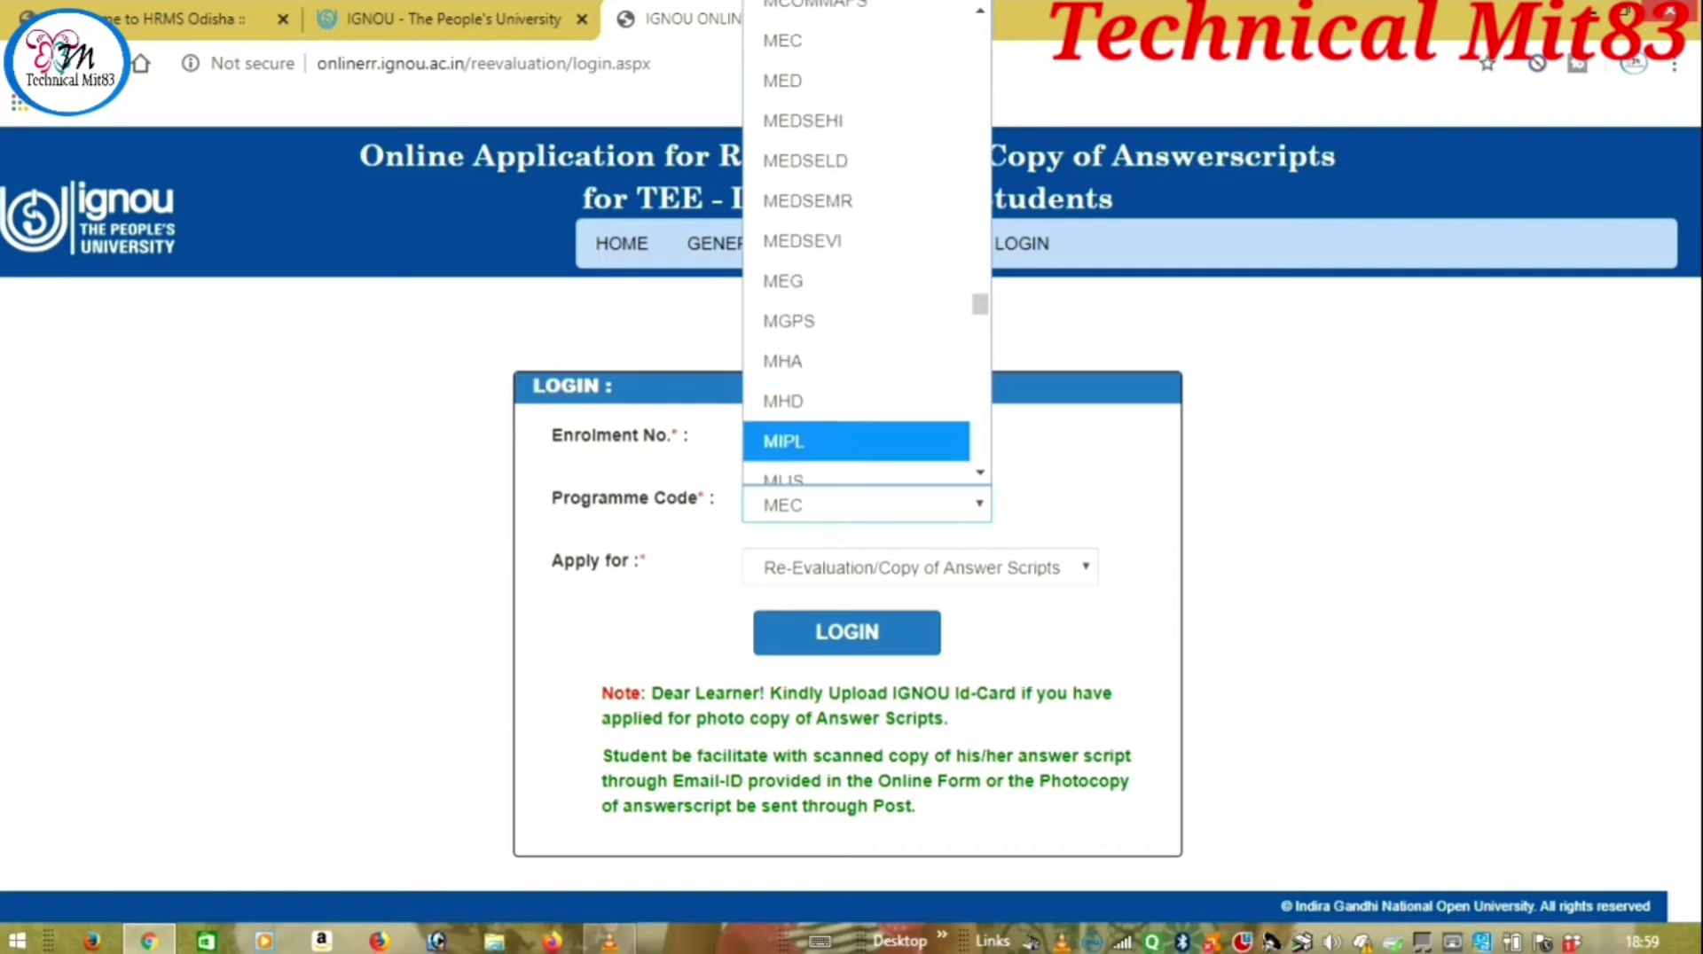
scroll(856, 441, "up", 2)
left_click(856, 448)
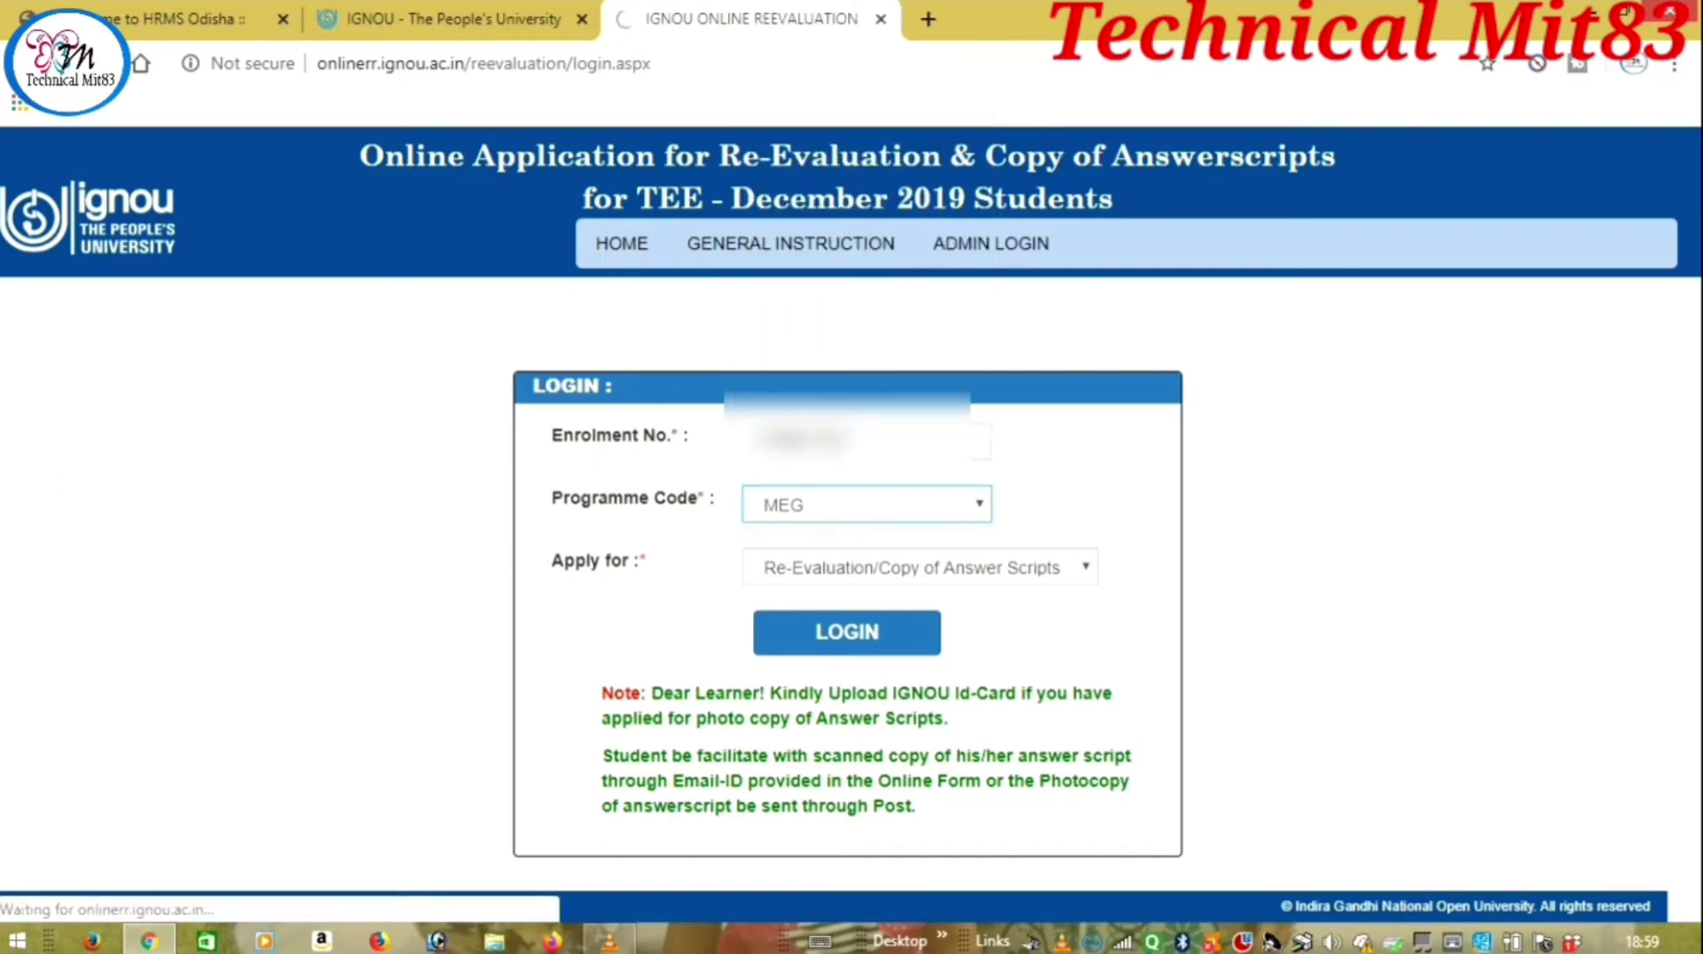
Step: Choose Re-Evaluation/Copy of Answer Scripts as the application type and log in
left_click(920, 568)
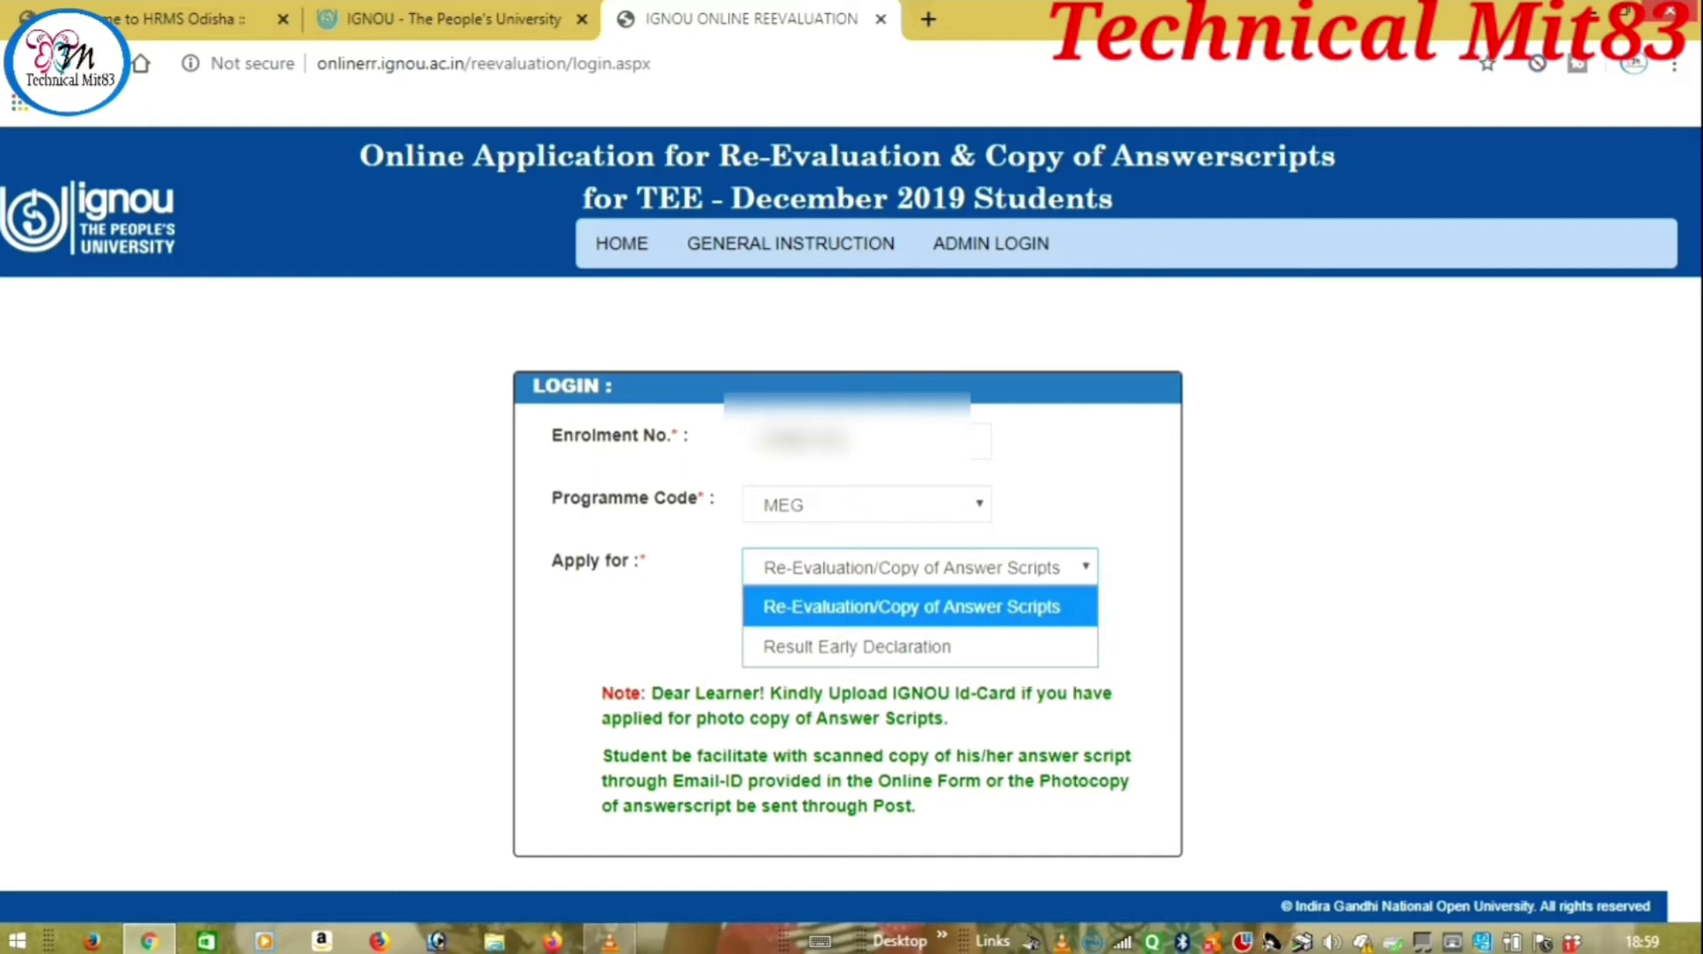
left_click(886, 608)
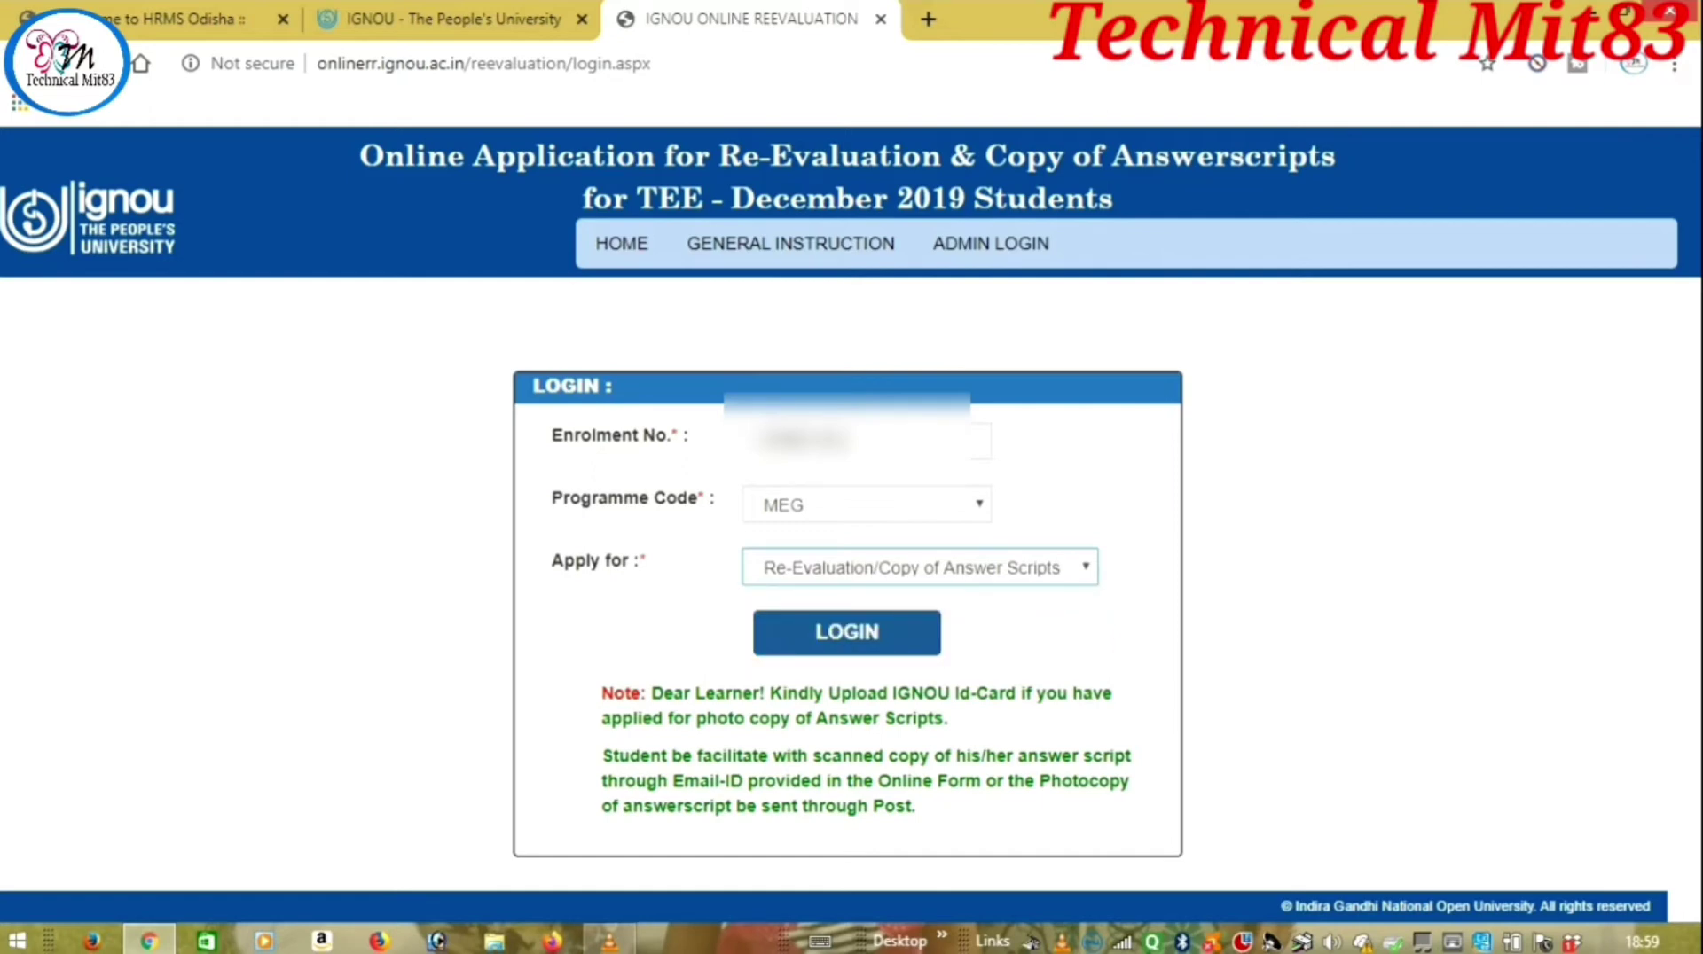
left_click(847, 633)
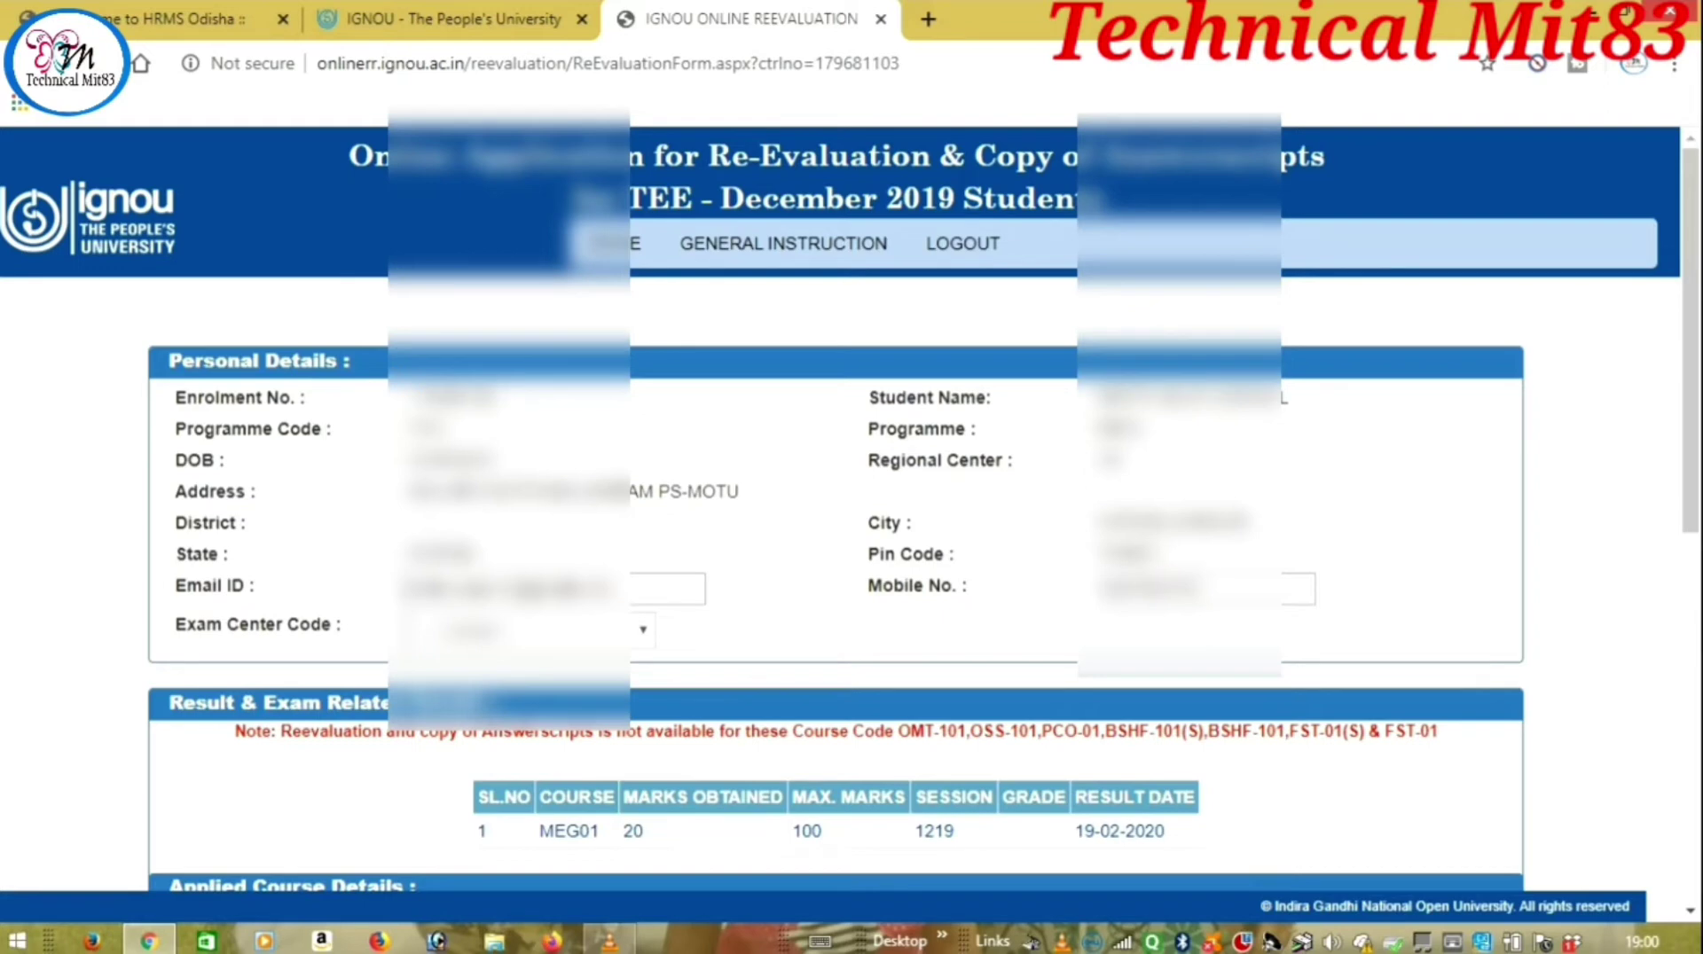
Step: Choose the student's exam center code in the personal details
scroll(852, 496, "down", 1)
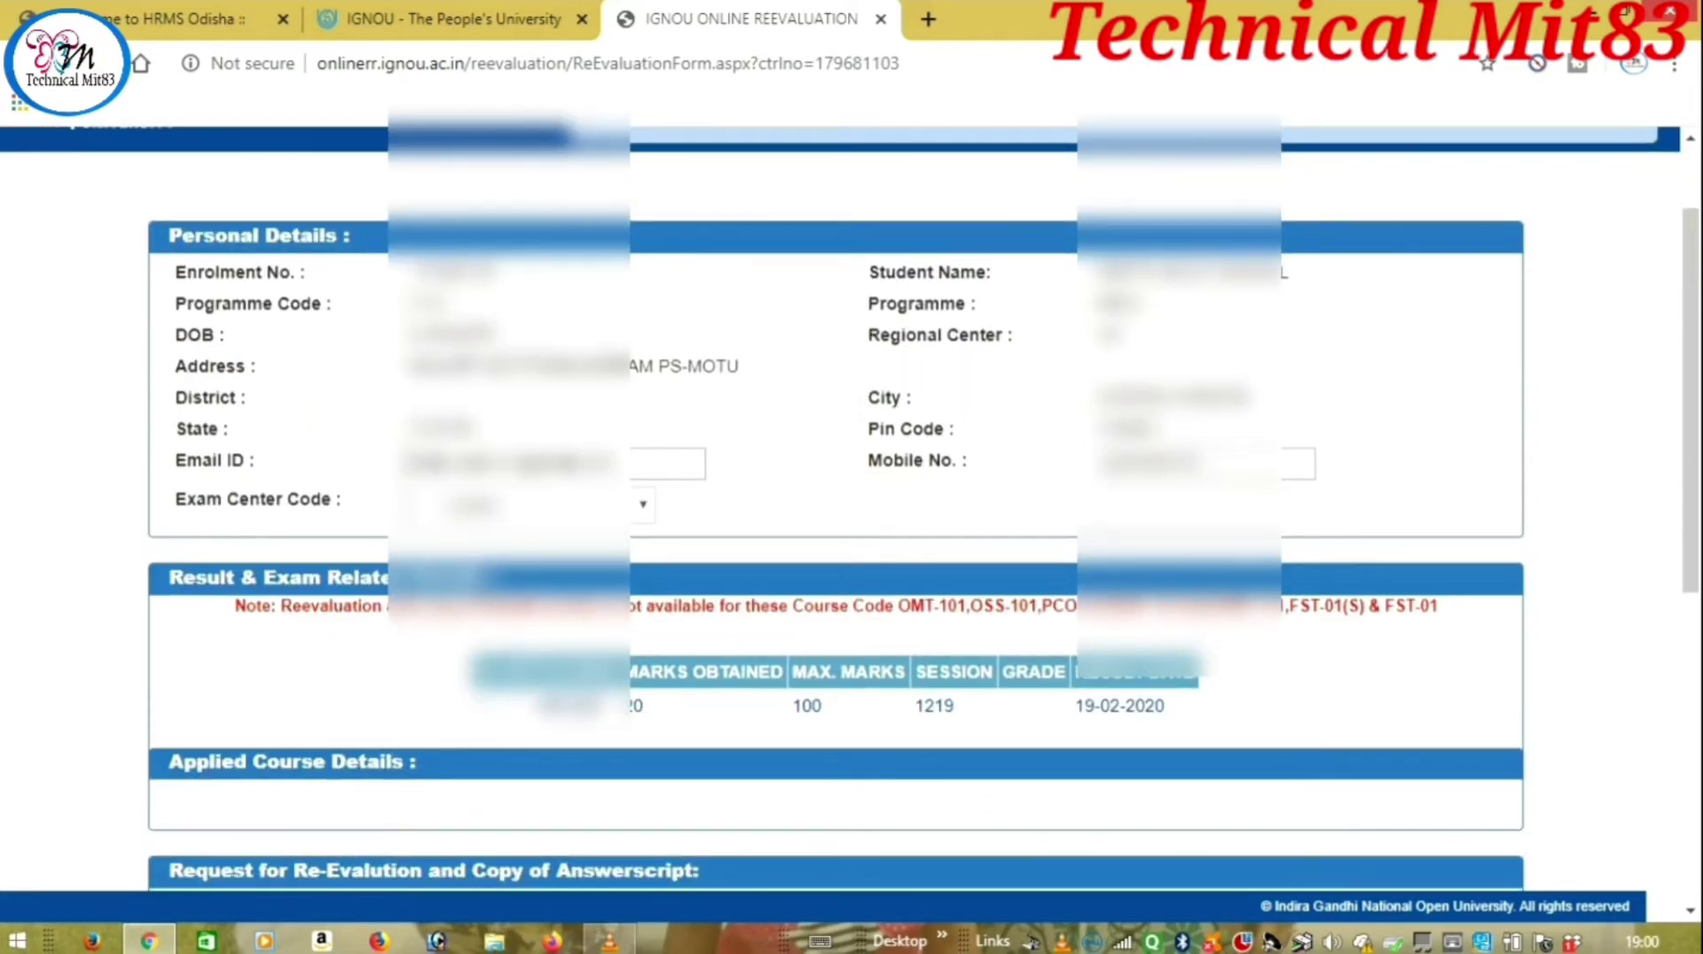
left_click(567, 505)
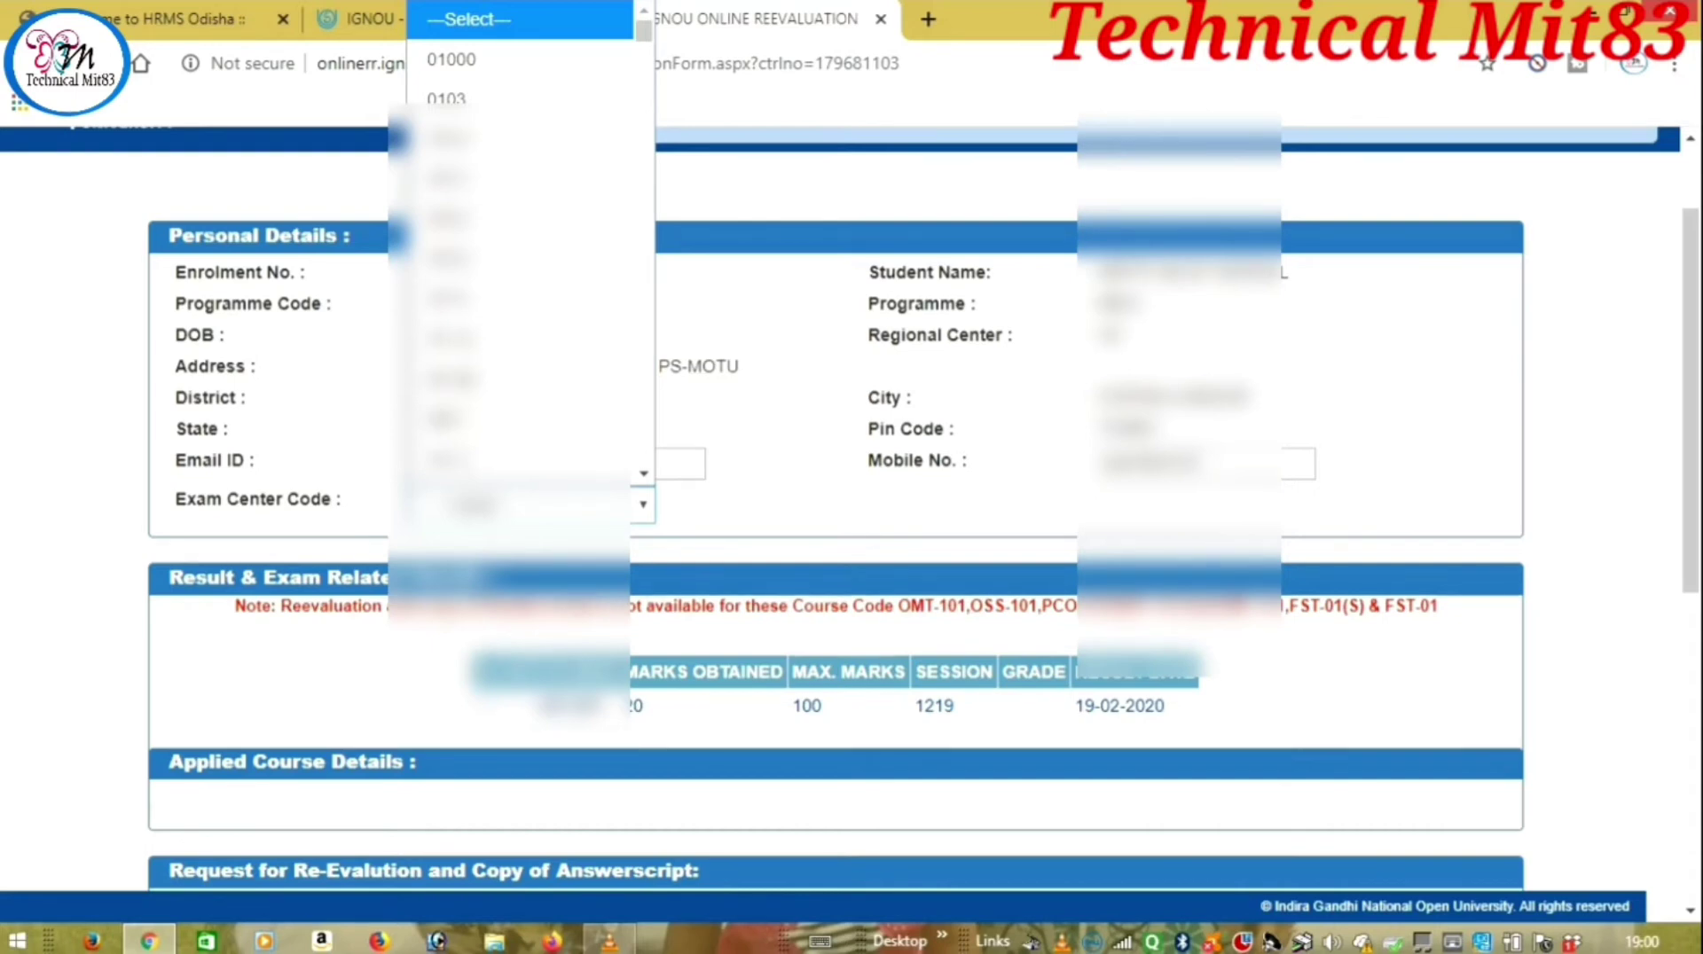
left_click(520, 20)
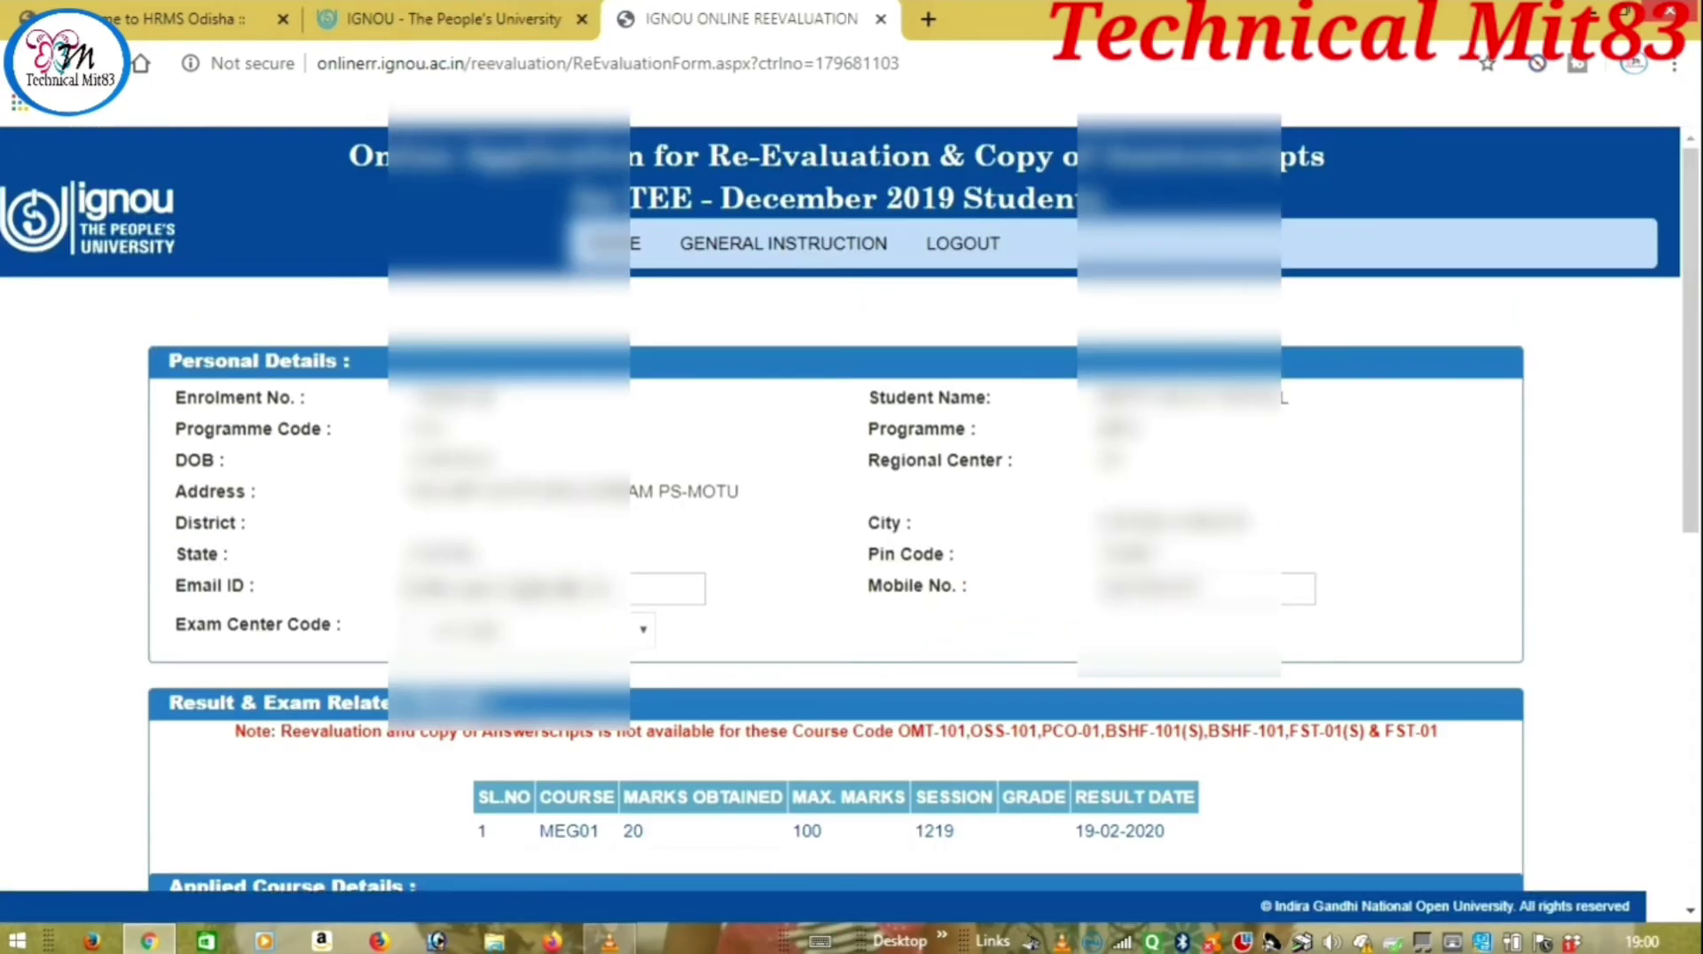
Step: Select course MEG01 in the request for re-evaluation and copy of answerscript
scroll(851, 496, "down", 2)
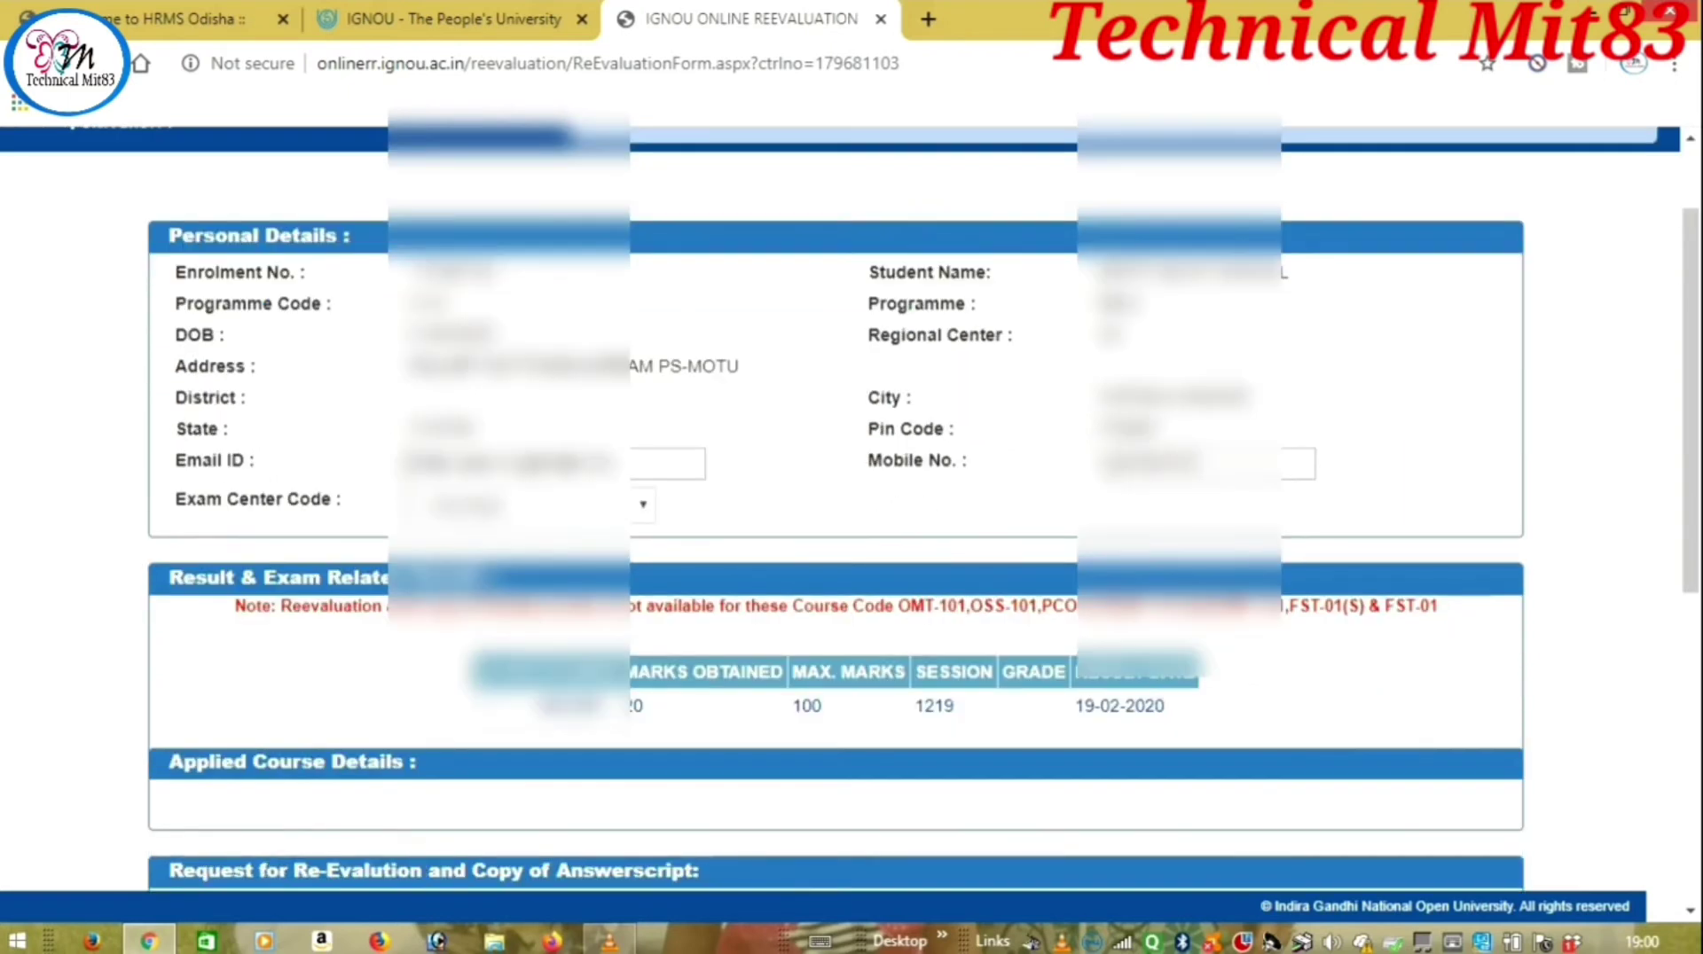
scroll(852, 496, "down", 1)
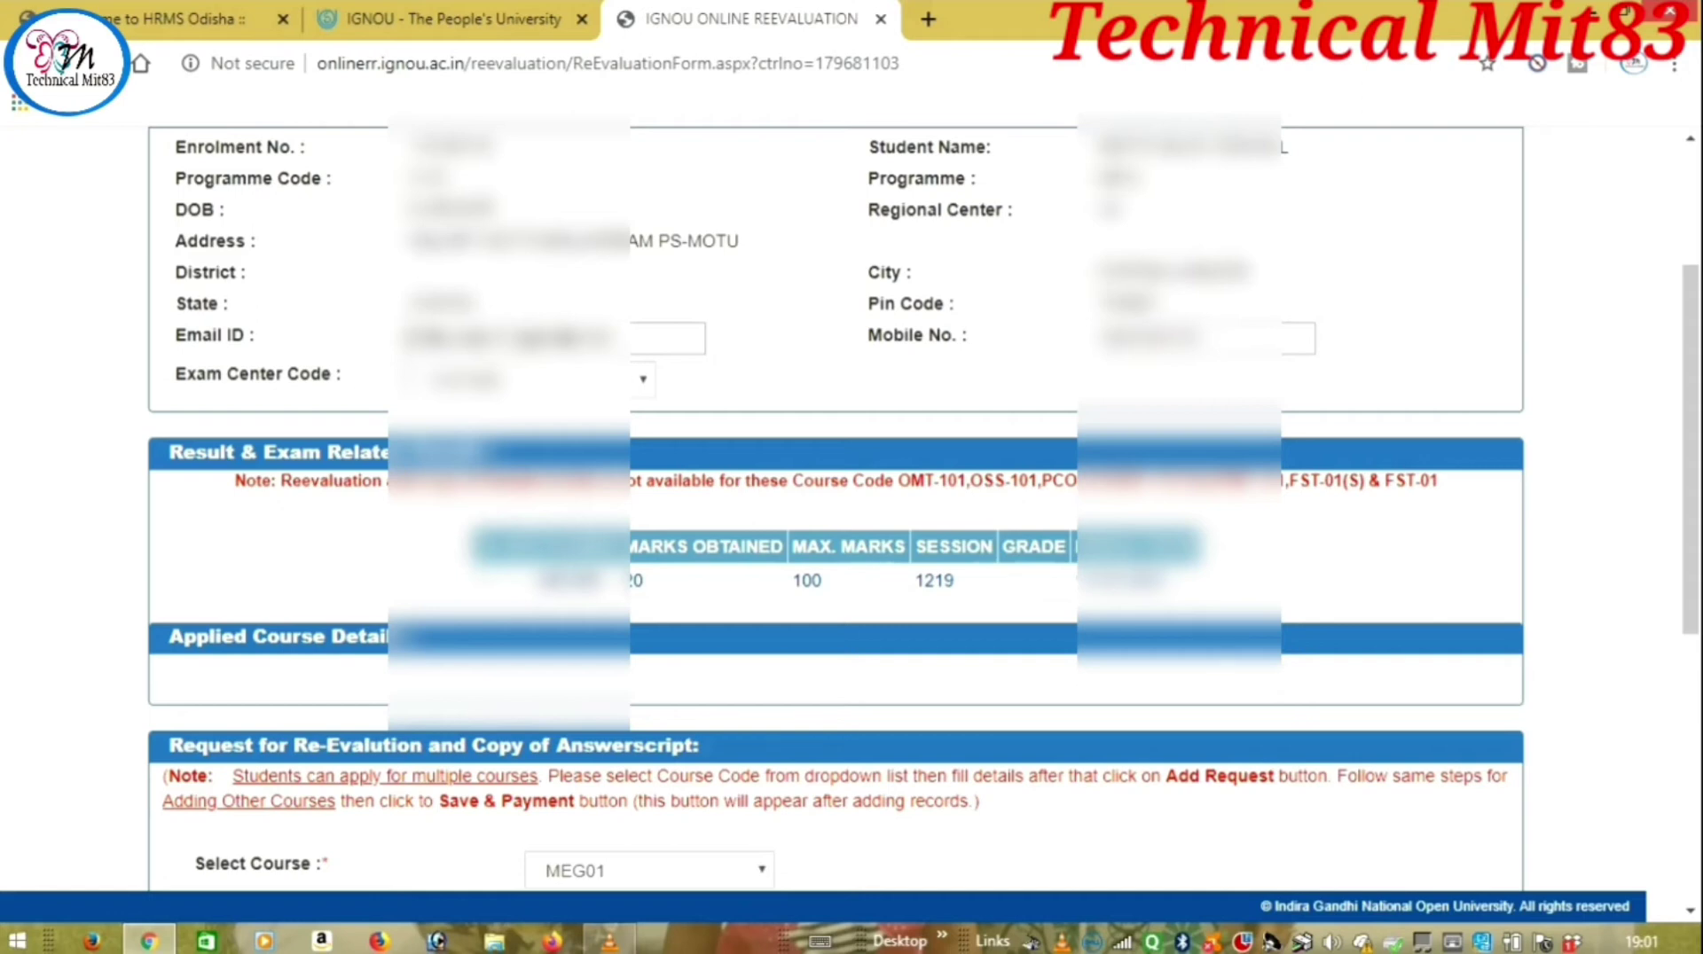
scroll(834, 505, "down", 4)
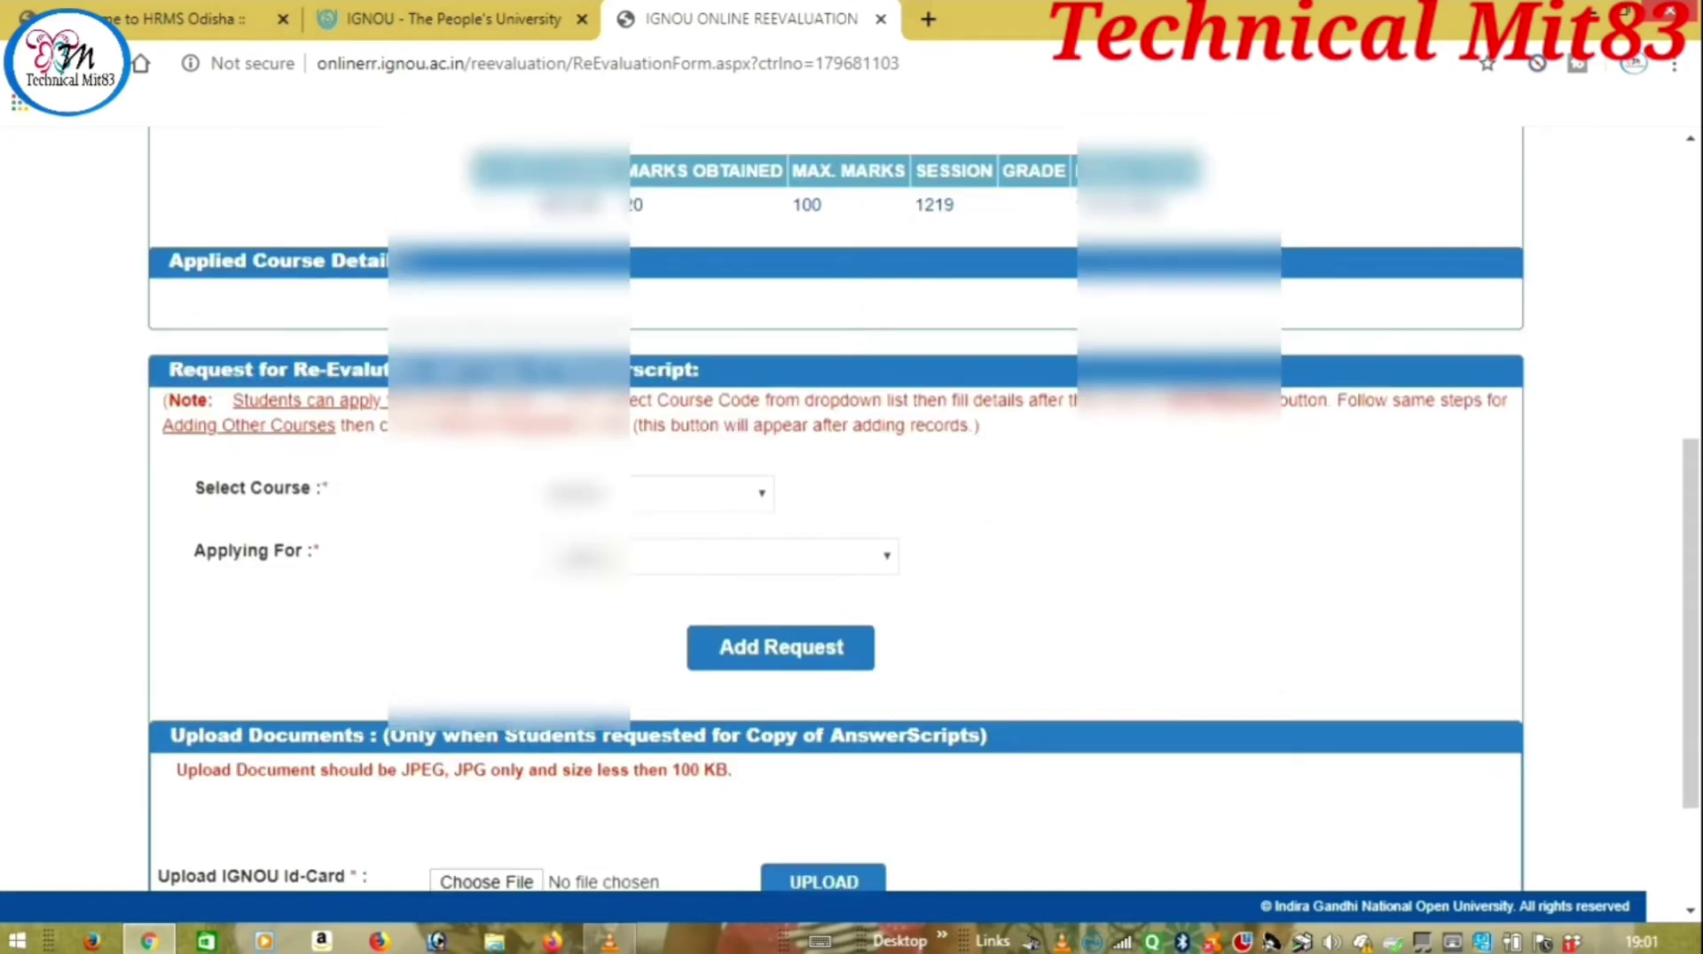
left_click(701, 493)
left_click(692, 574)
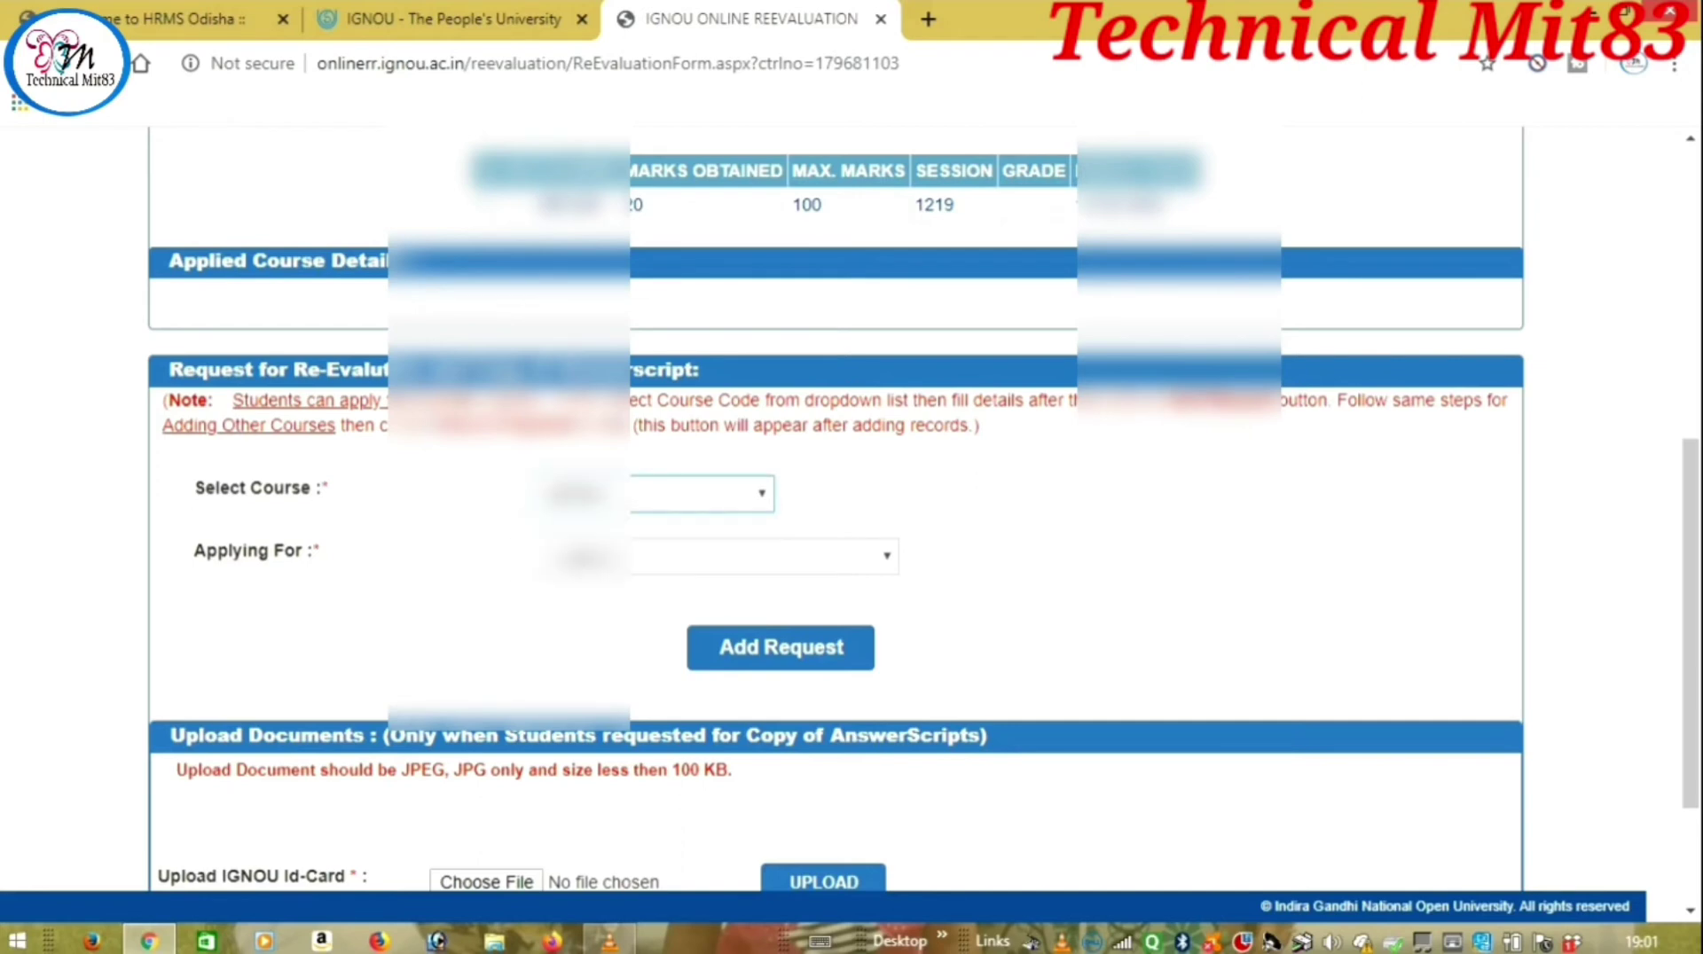
Step: Set the MEG01 request to apply for Both (Re-Evaluation & Answer Scripts)
left_click(719, 556)
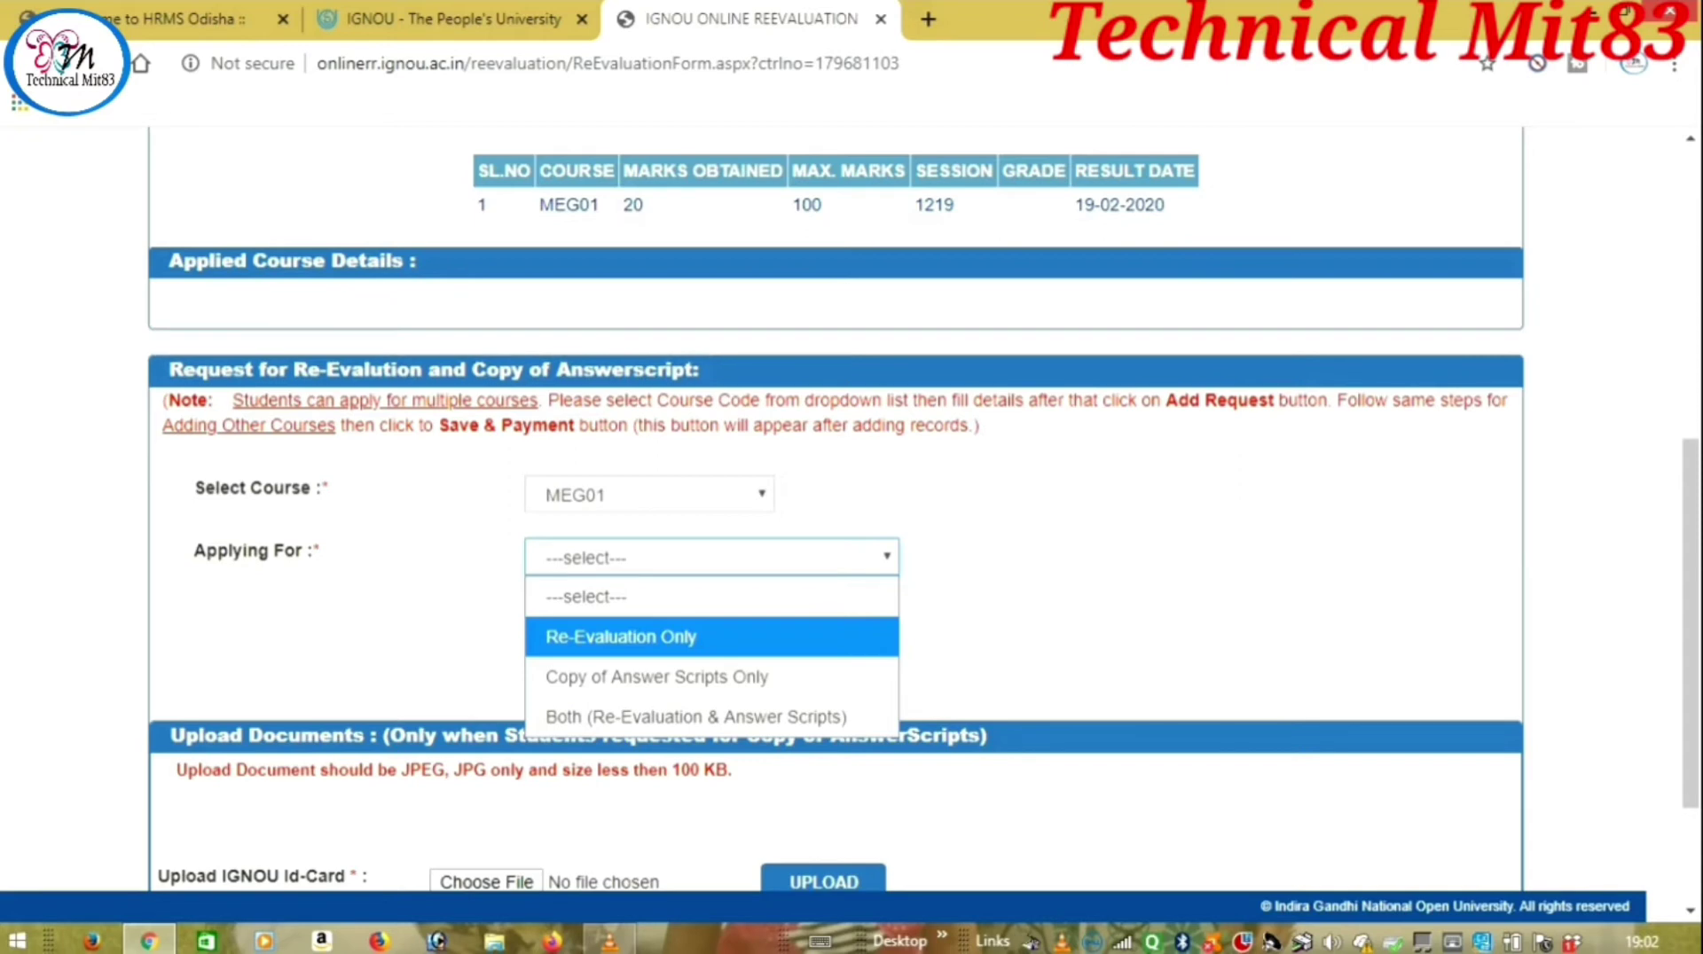
key("Down")
key("Down")
key("Return")
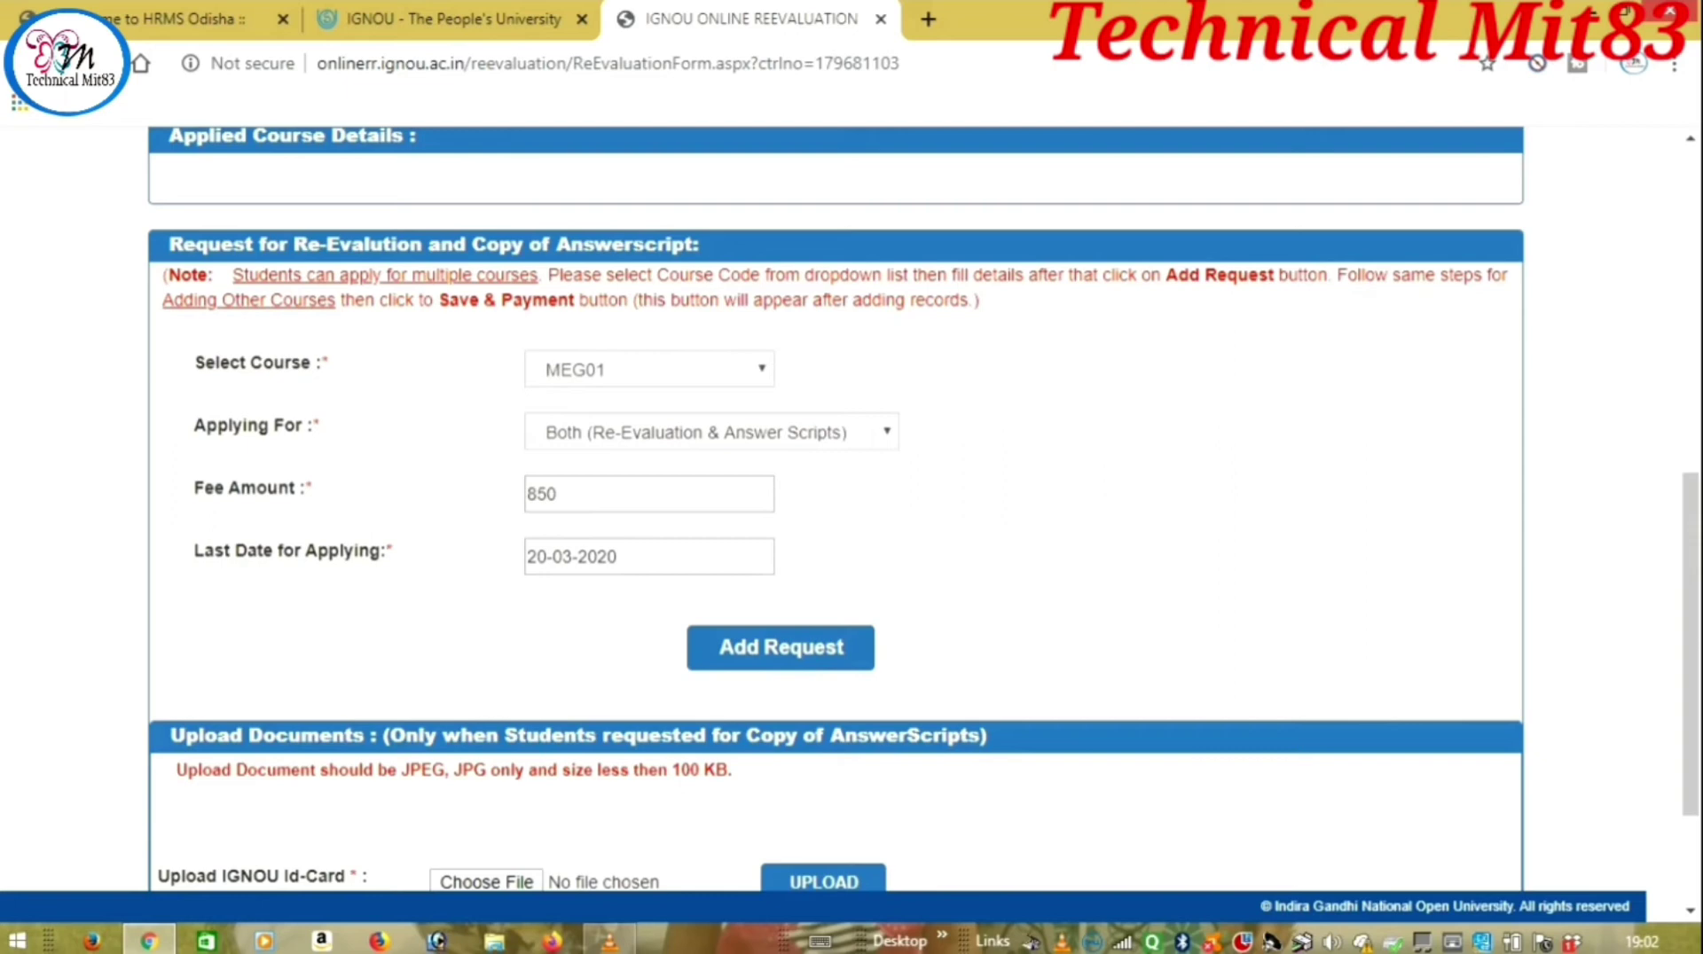
Step: Set the MEG01 request to Re-Evaluation Only and add it to the application
left_click(711, 432)
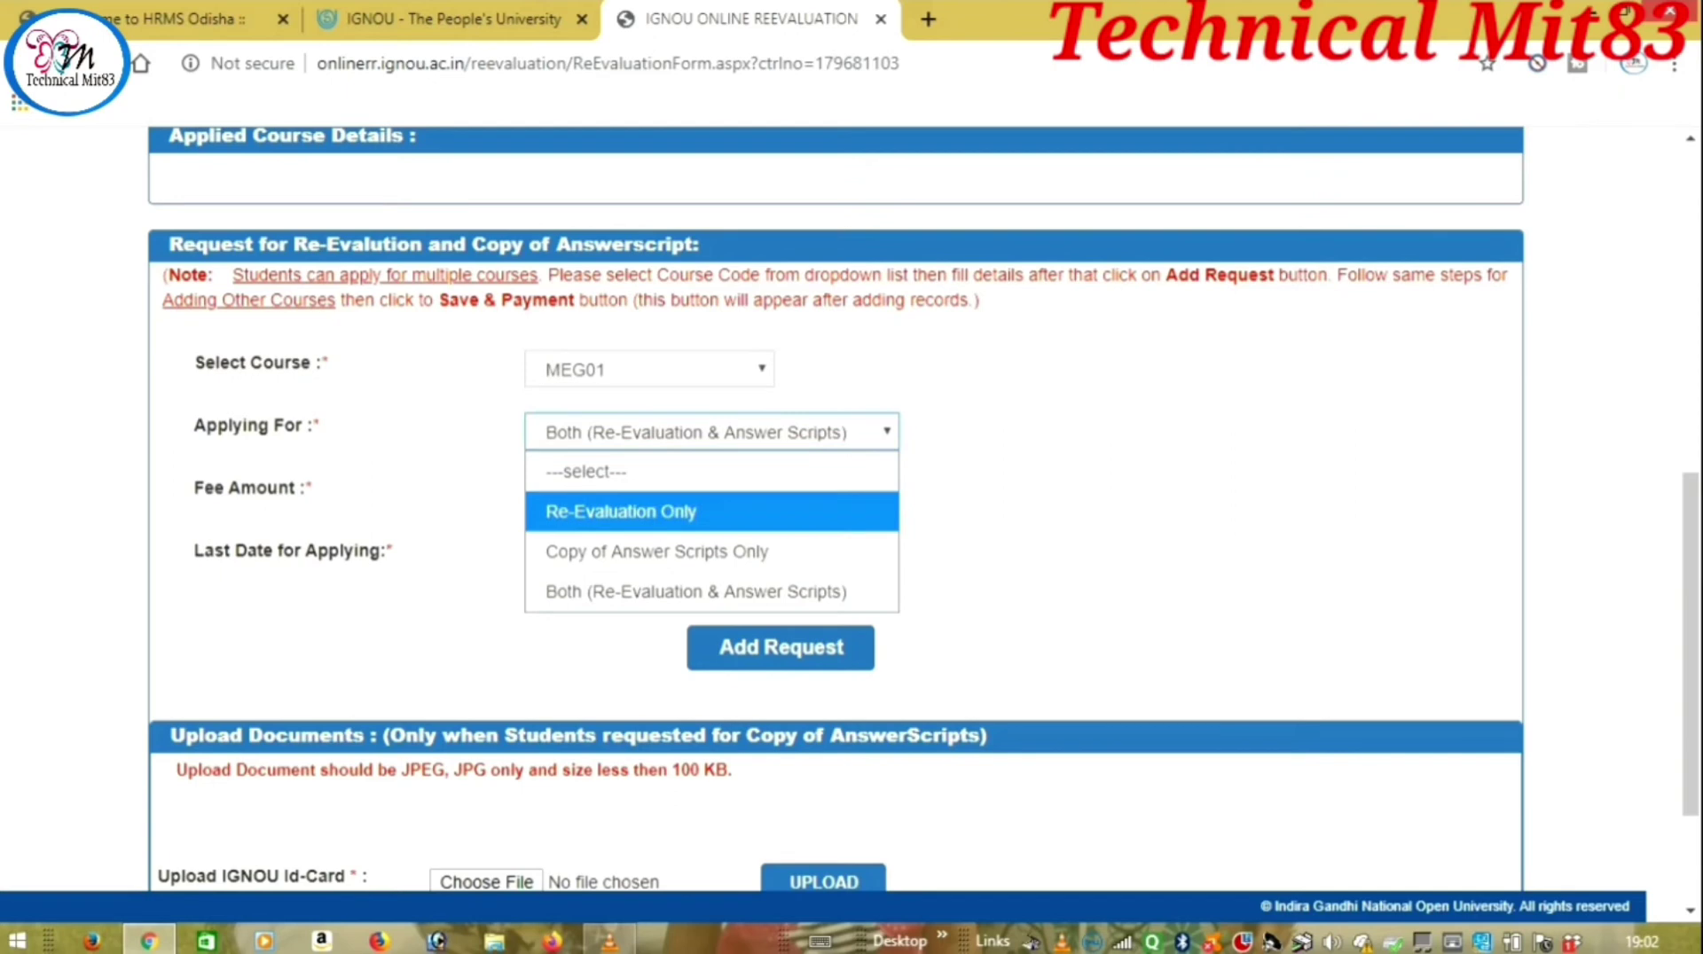
left_click(621, 512)
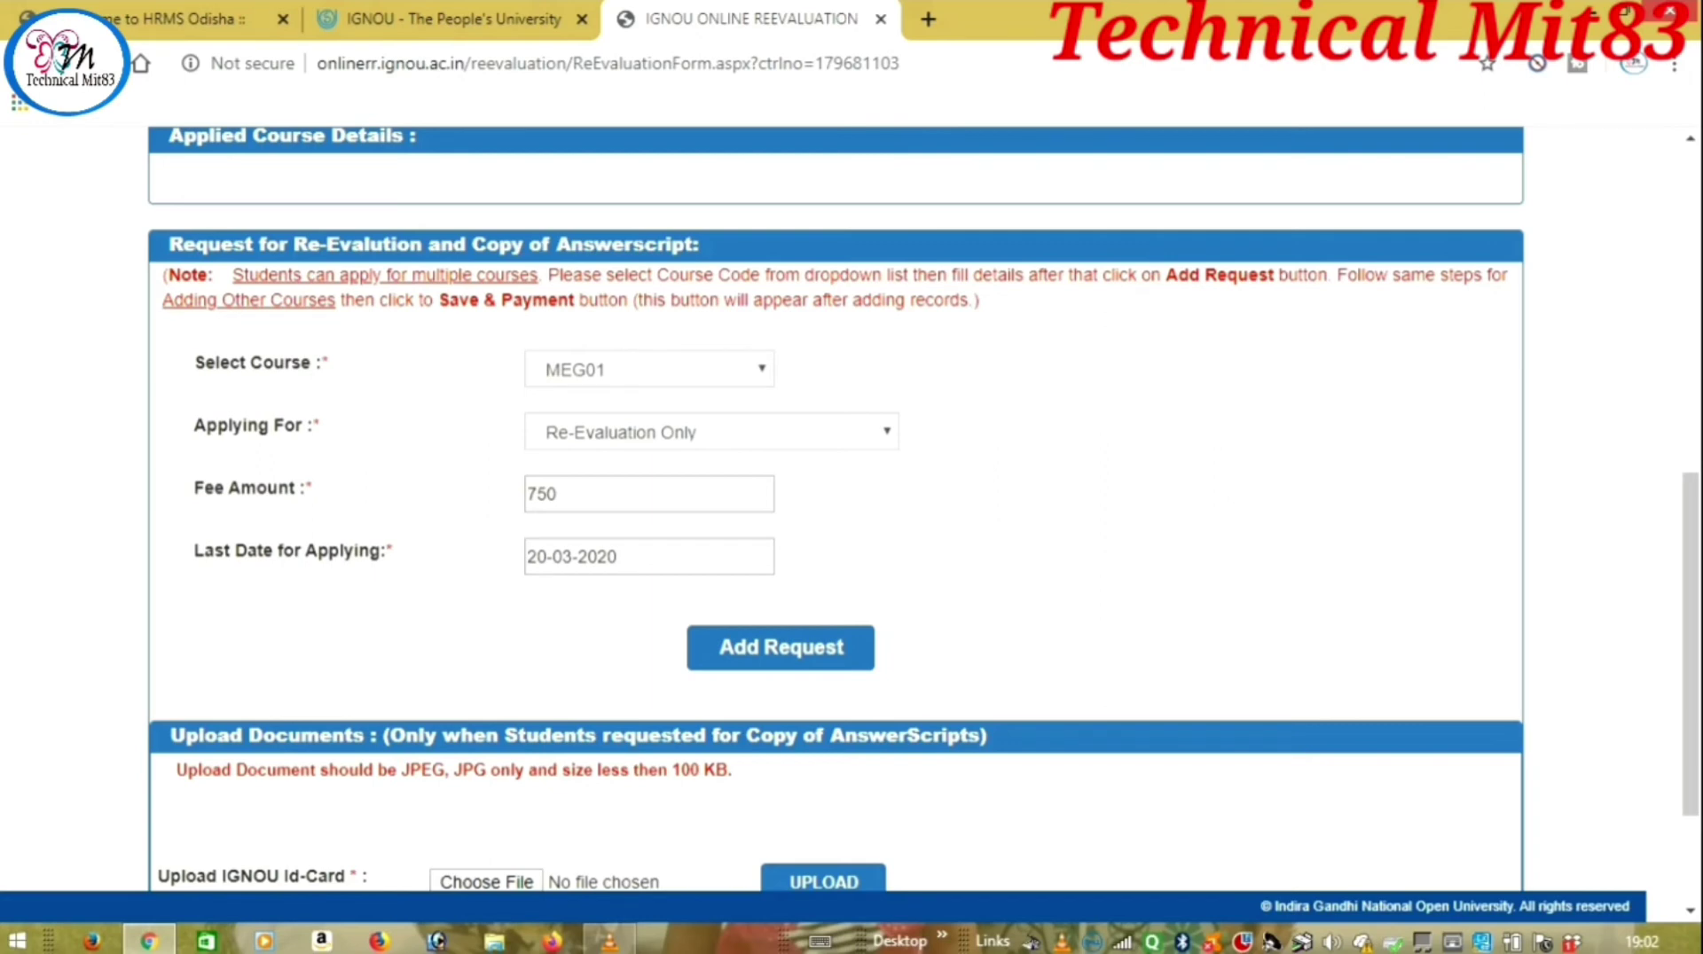
scroll(834, 514, "down", 2)
left_click(781, 451)
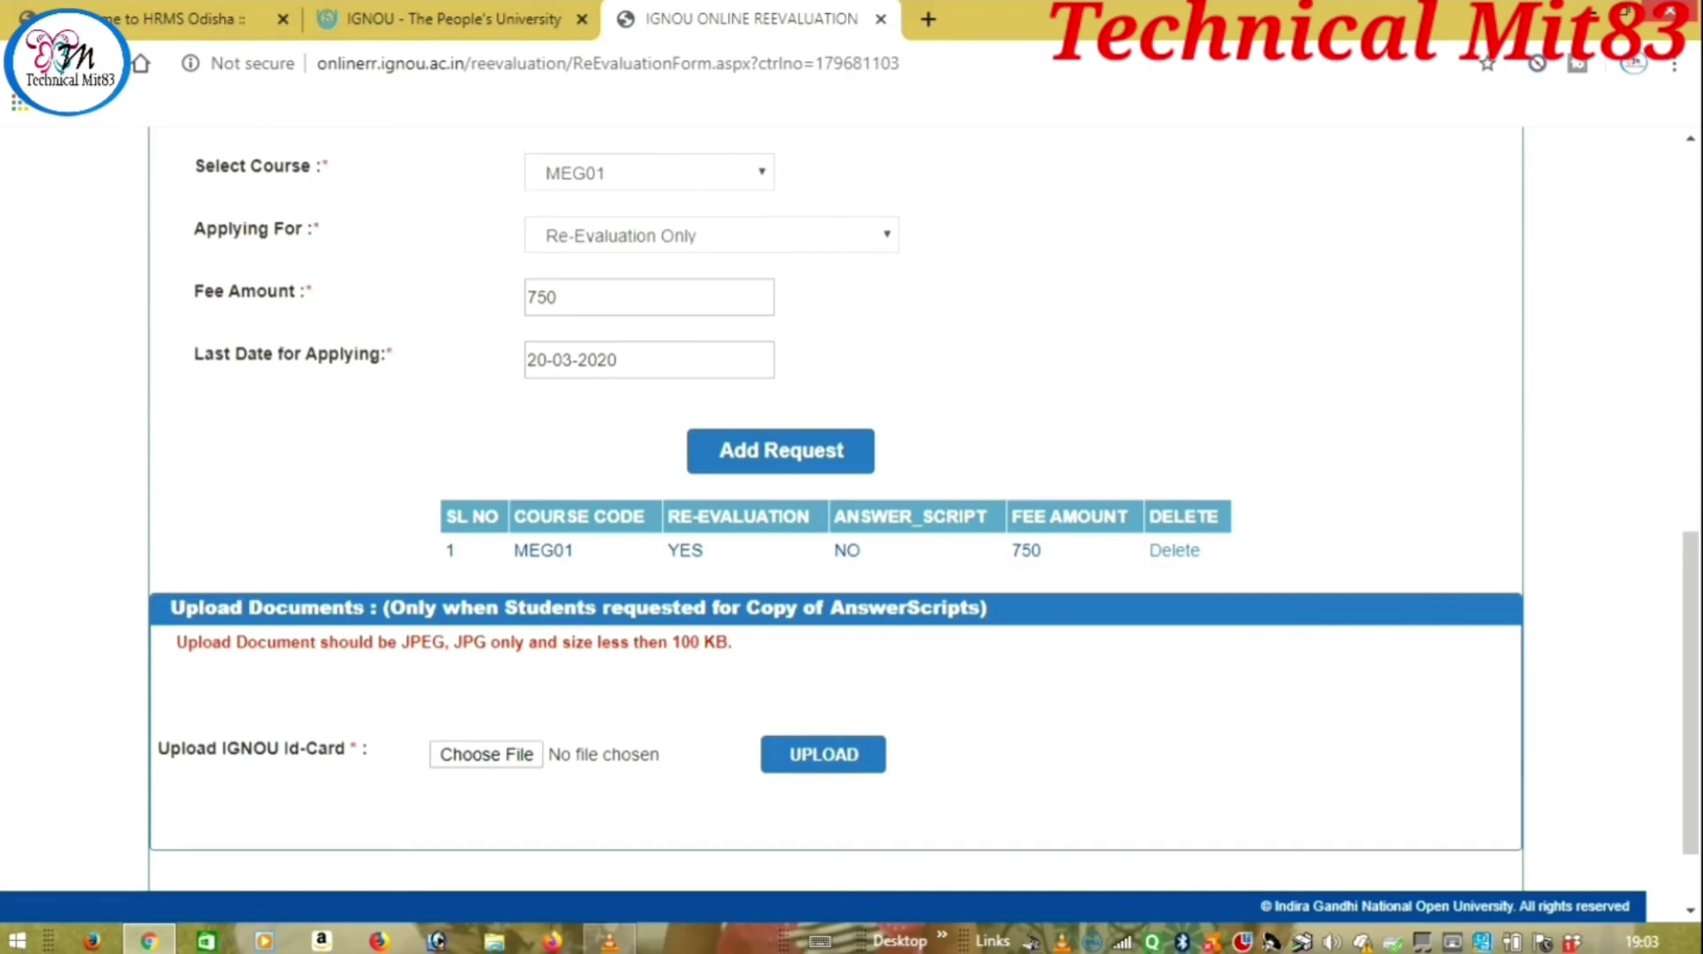
Step: Choose the image ignou11 from New Volume (D:) as the IGNOU Id-Card file
scroll(834, 515, "down", 1)
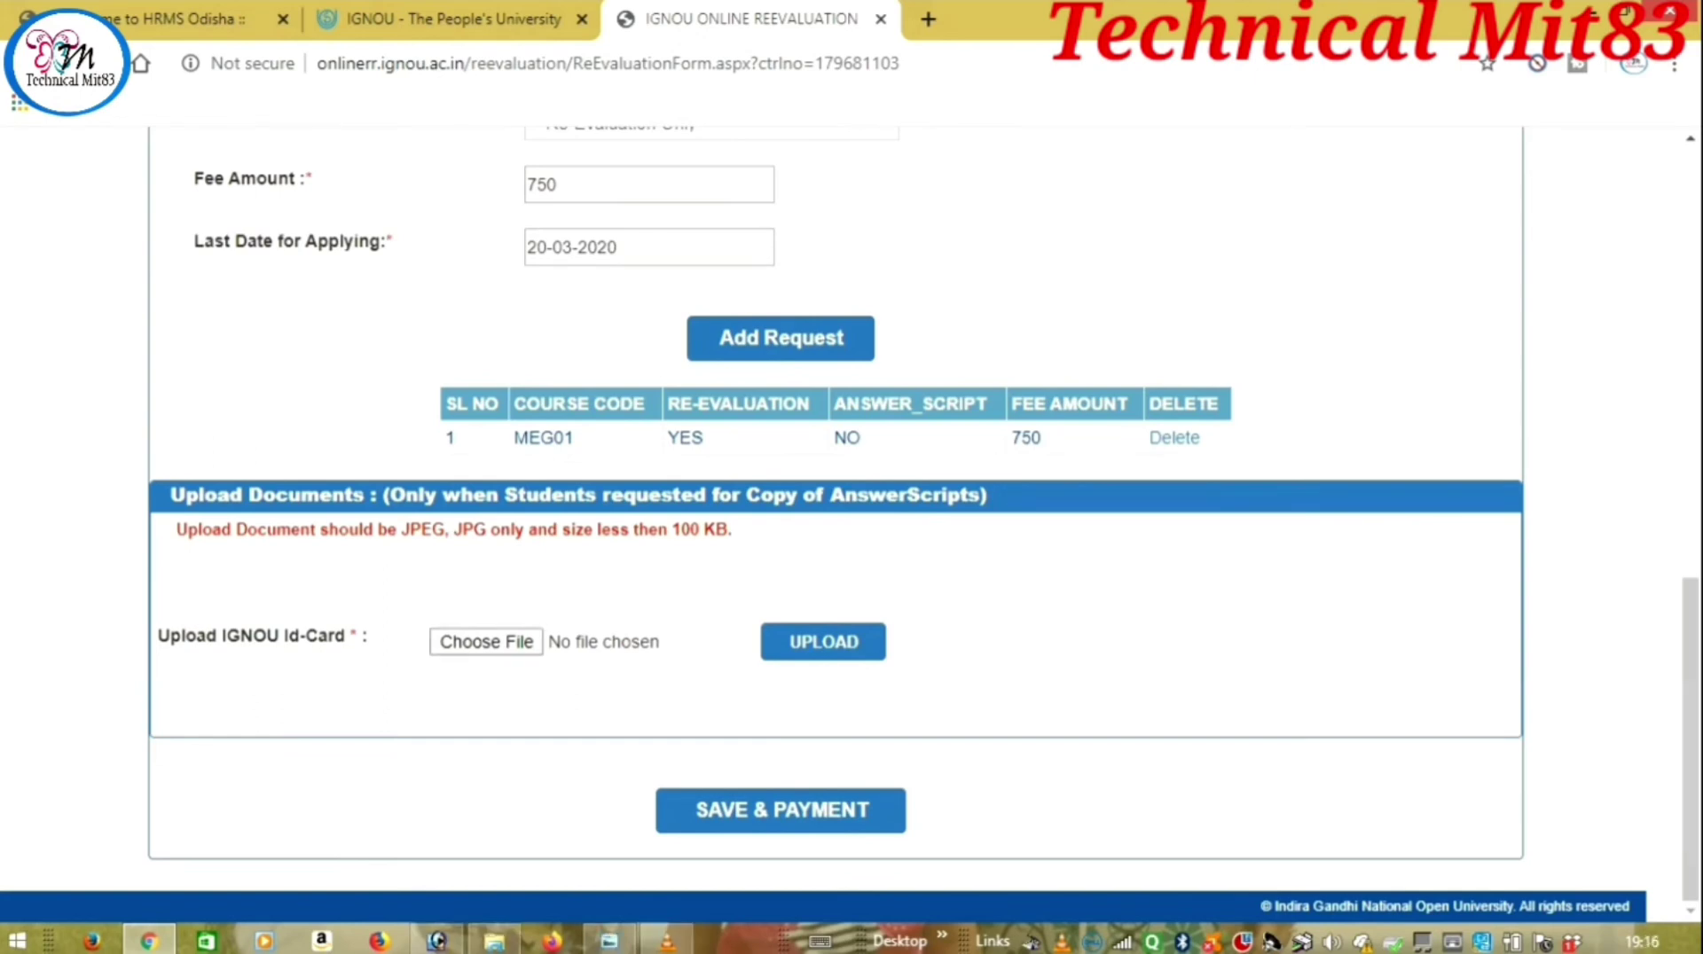
left_click(486, 642)
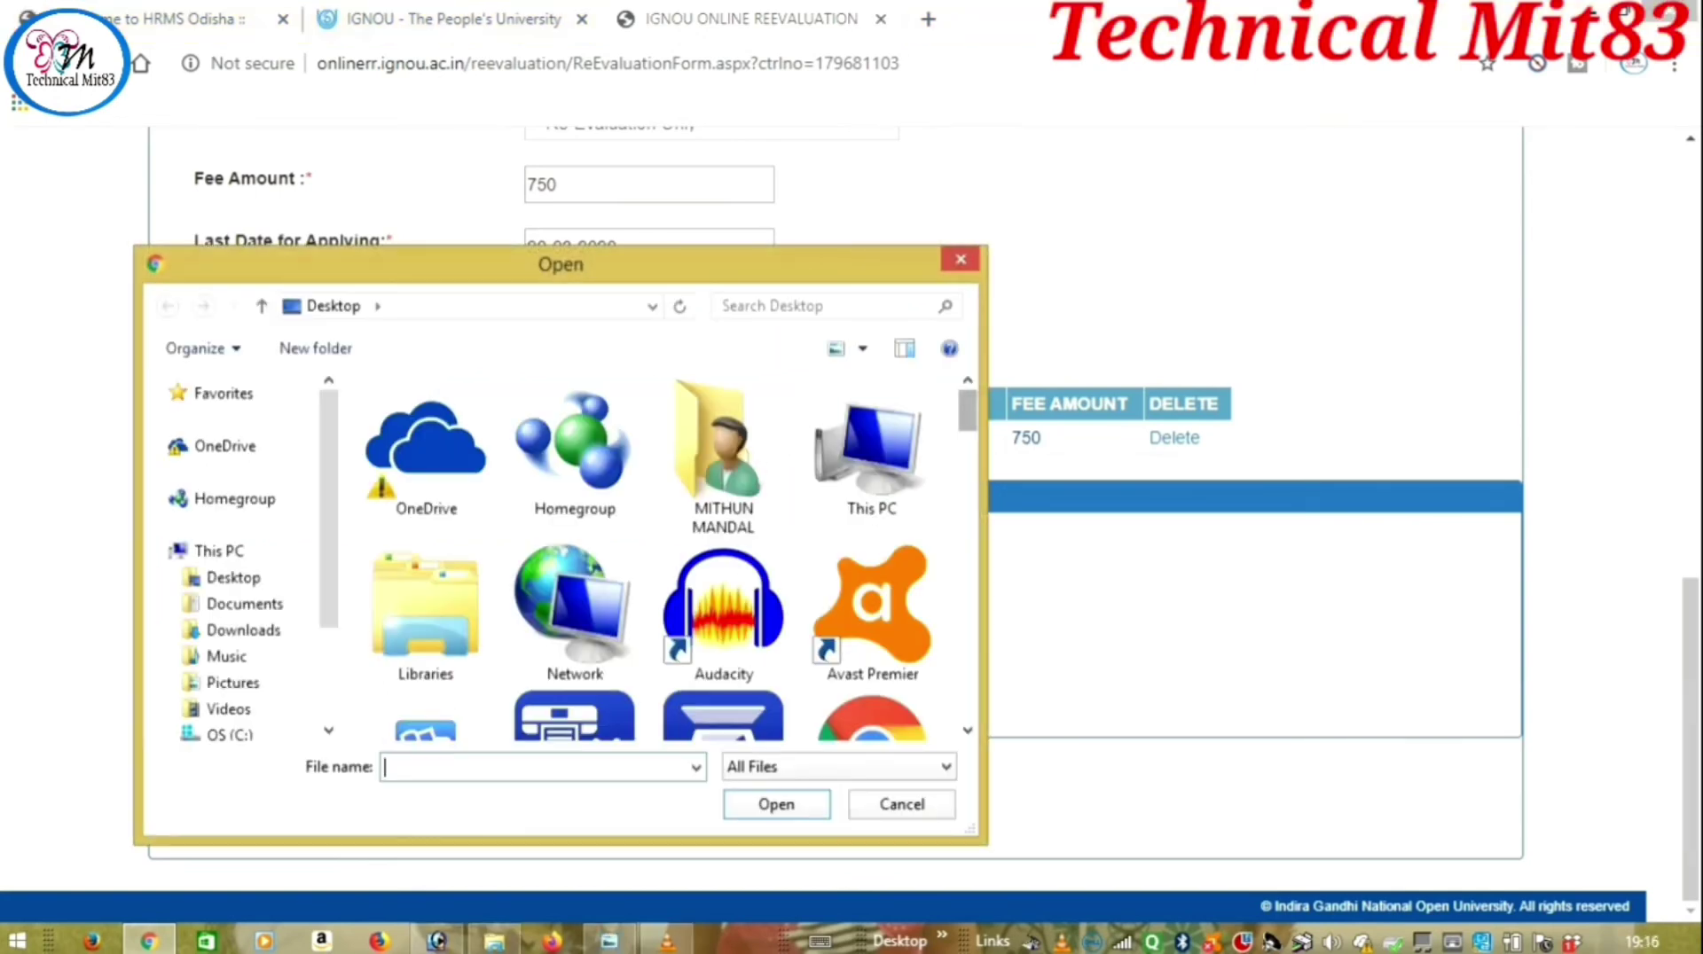
scroll(711, 398, "down", 5)
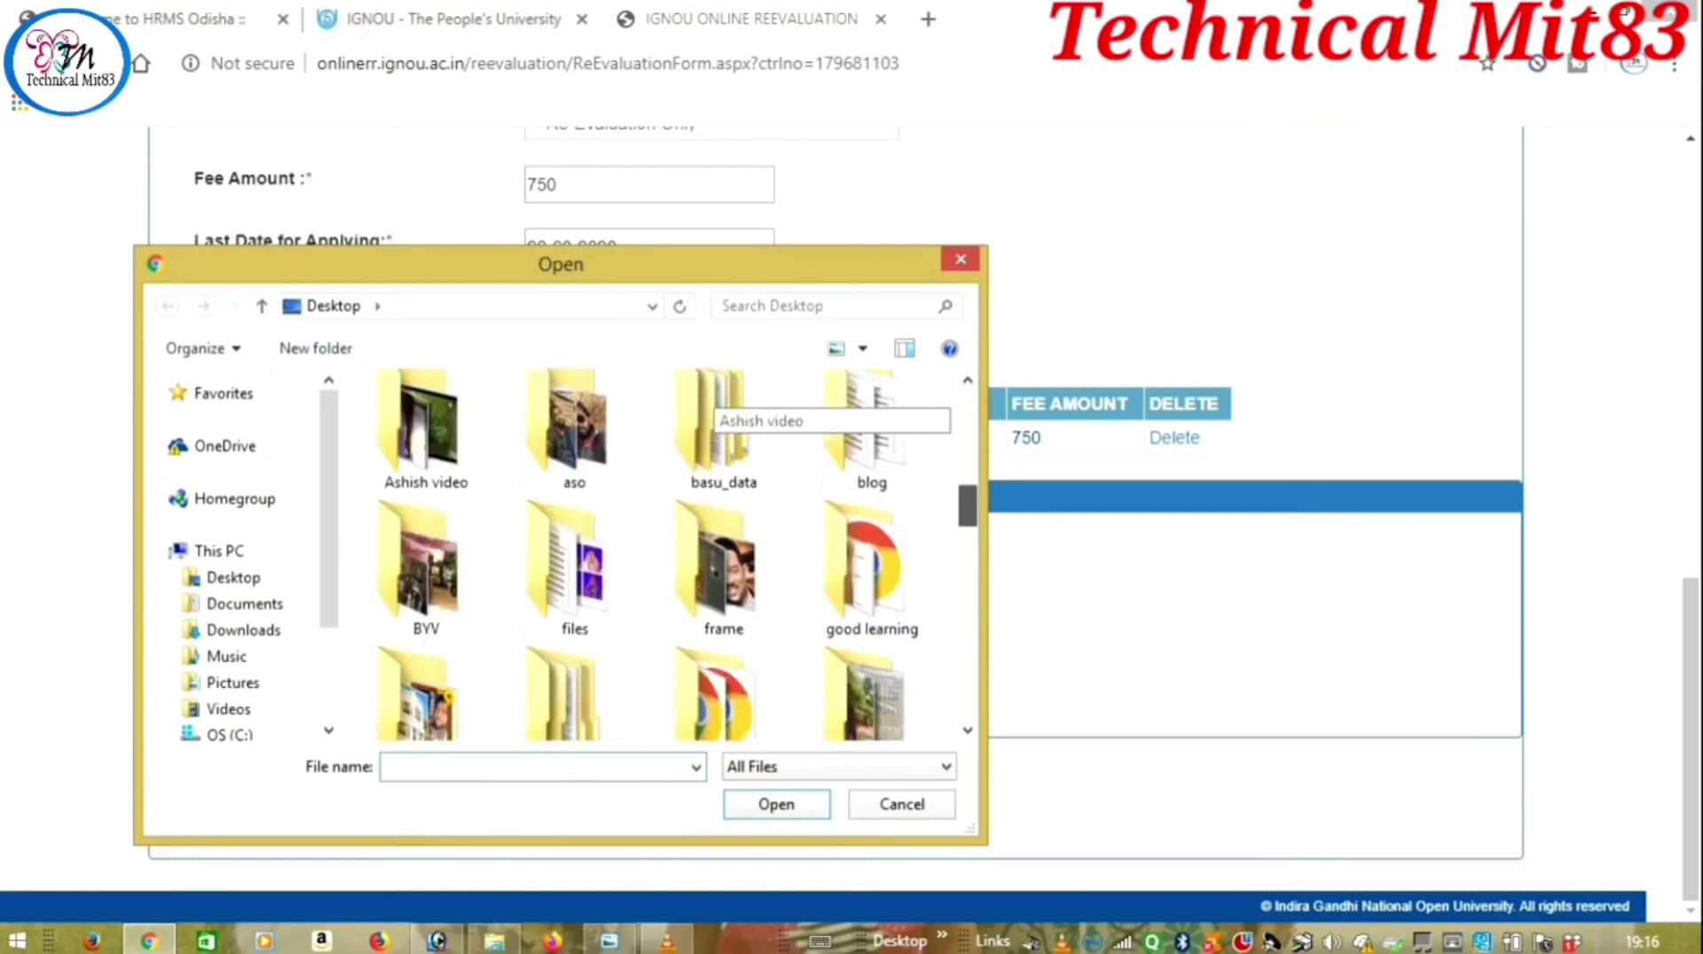
scroll(712, 397, "up", 6)
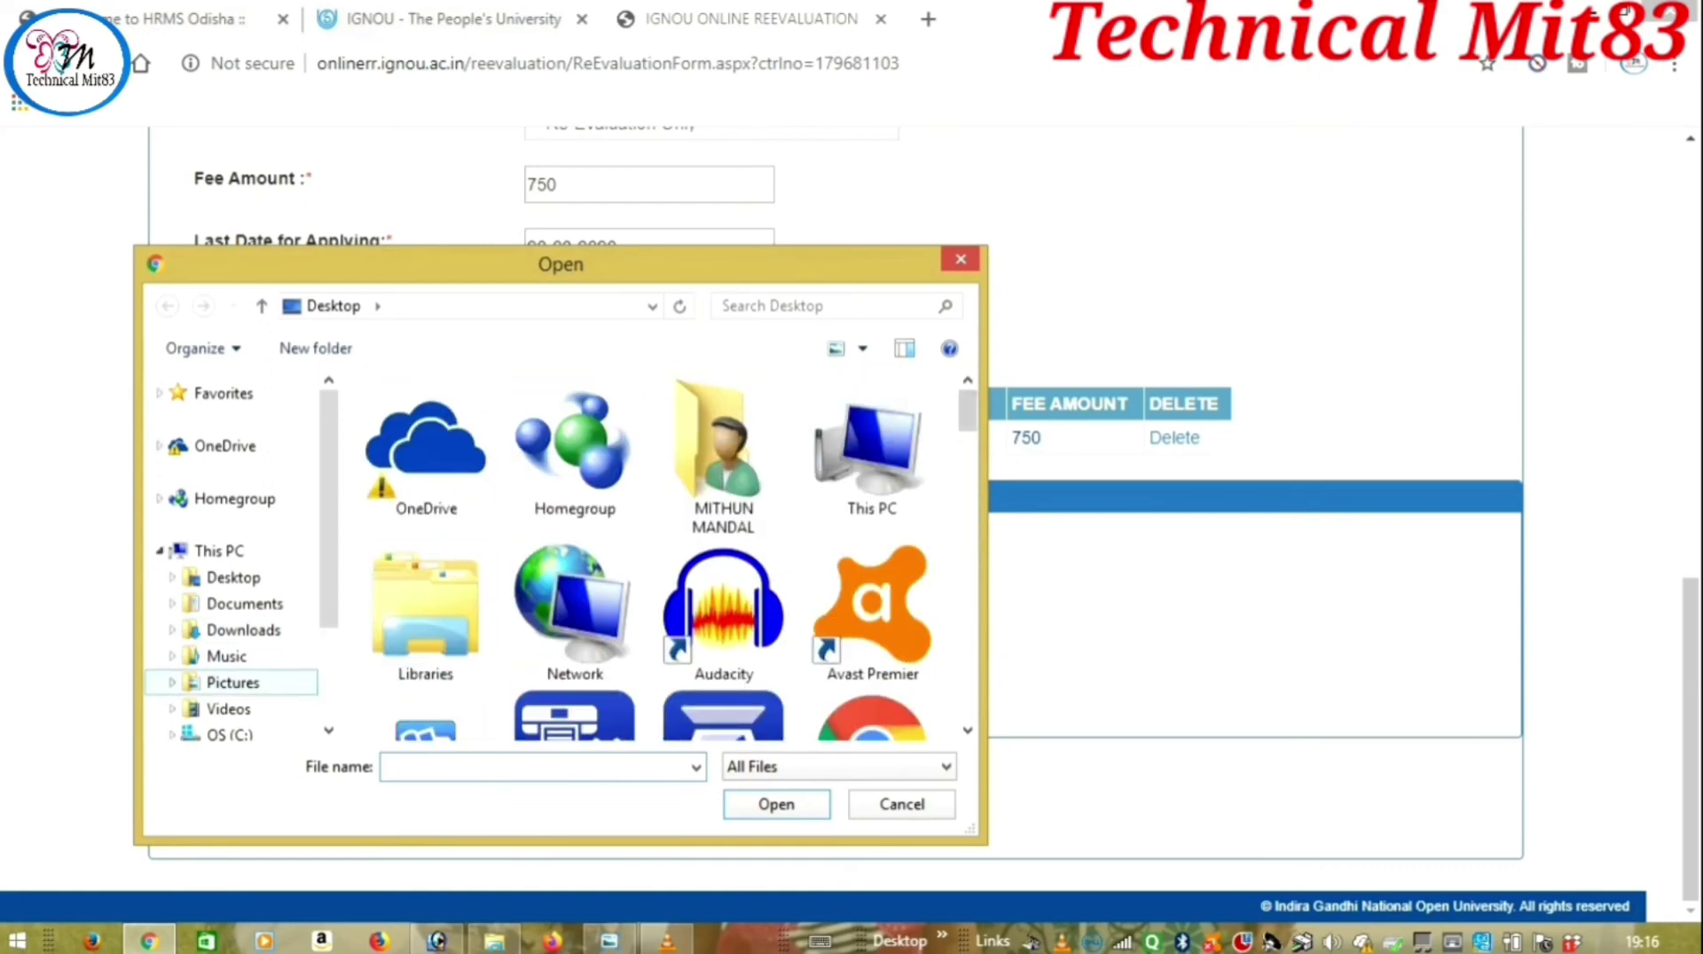
left_click_drag(329, 581, 328, 532)
left_click(257, 723)
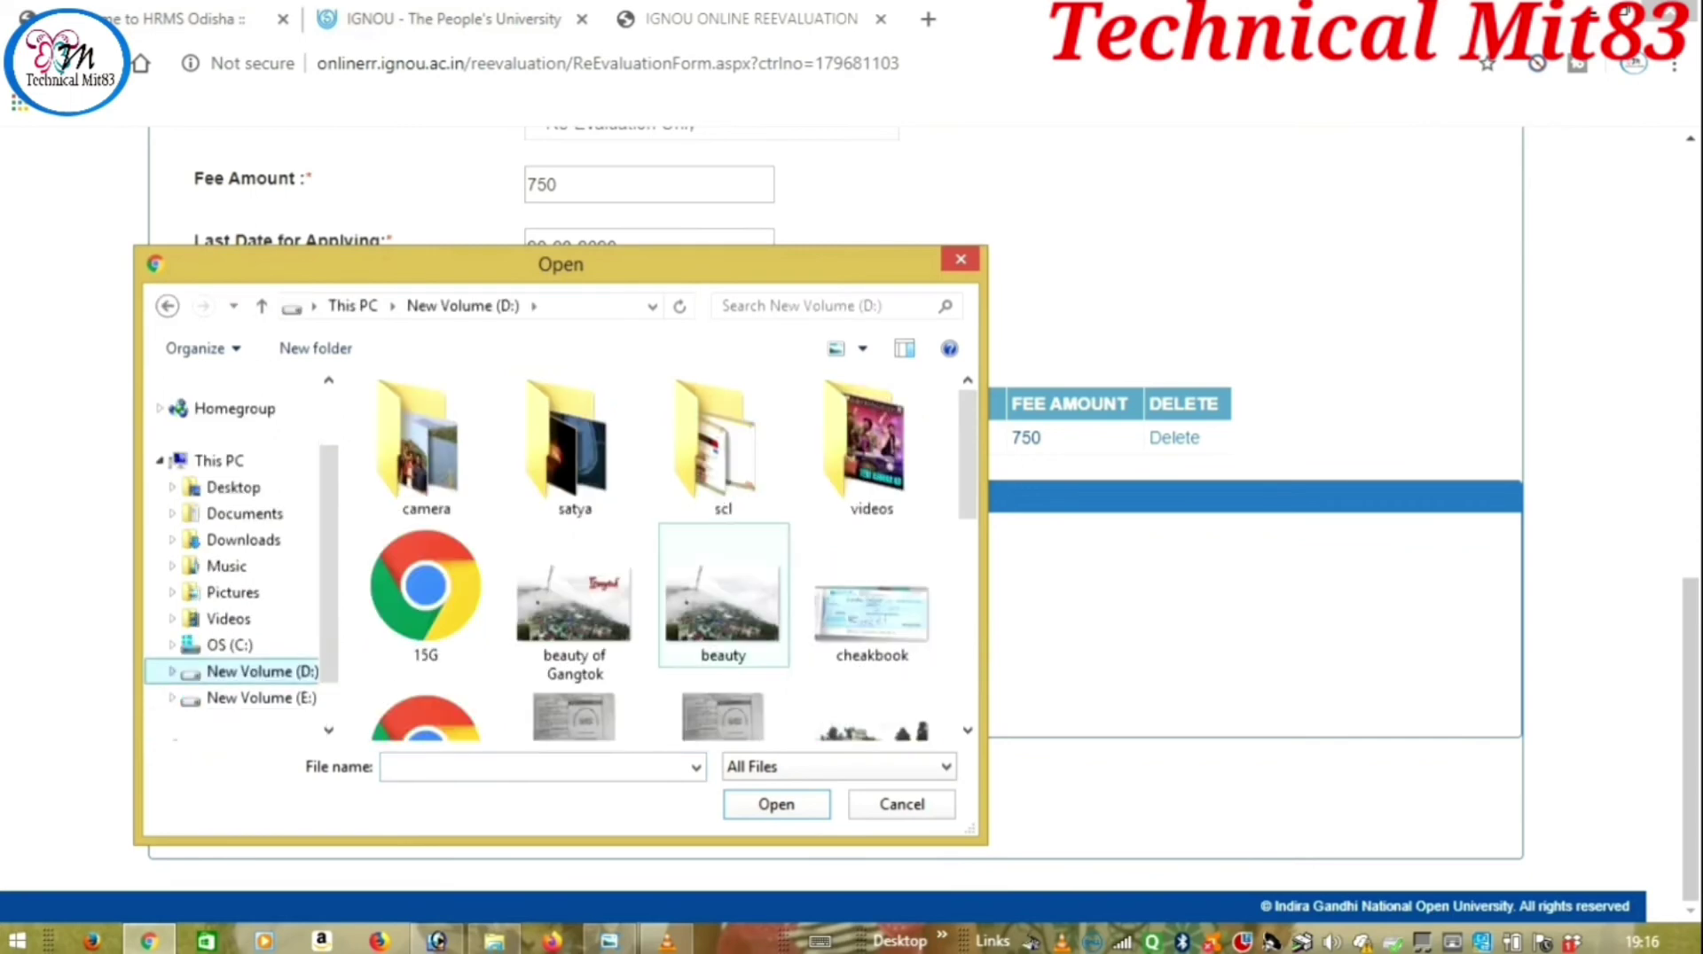
scroll(967, 453, "down", 1)
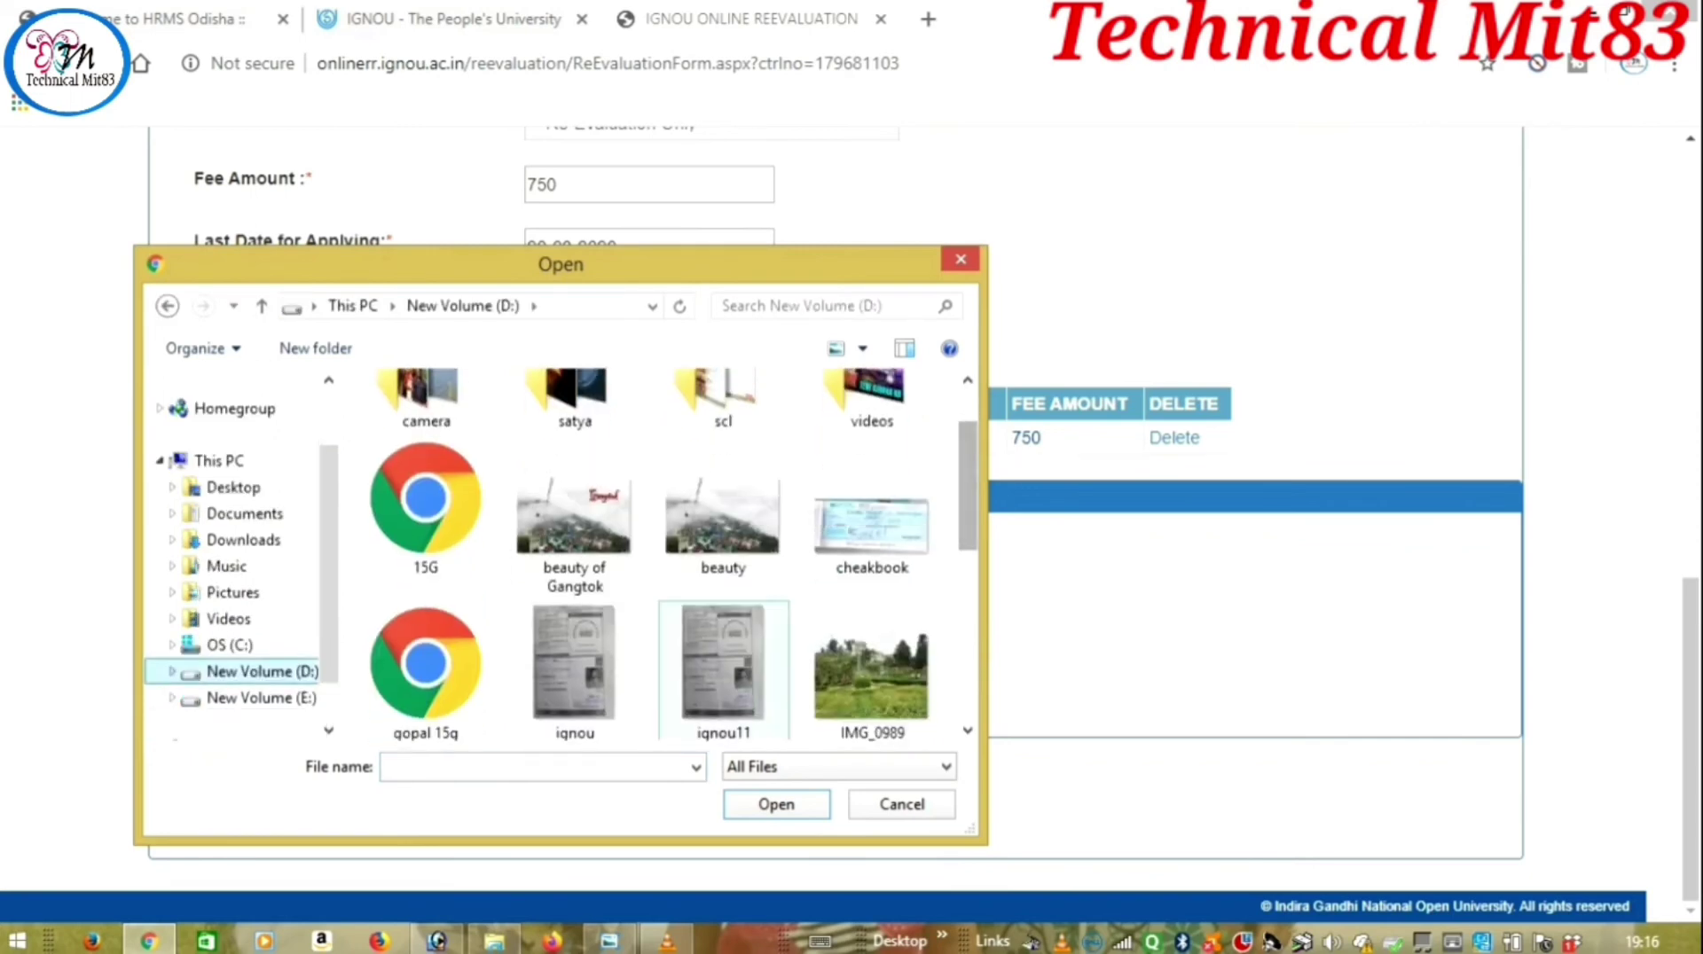
left_click(723, 665)
left_click(776, 805)
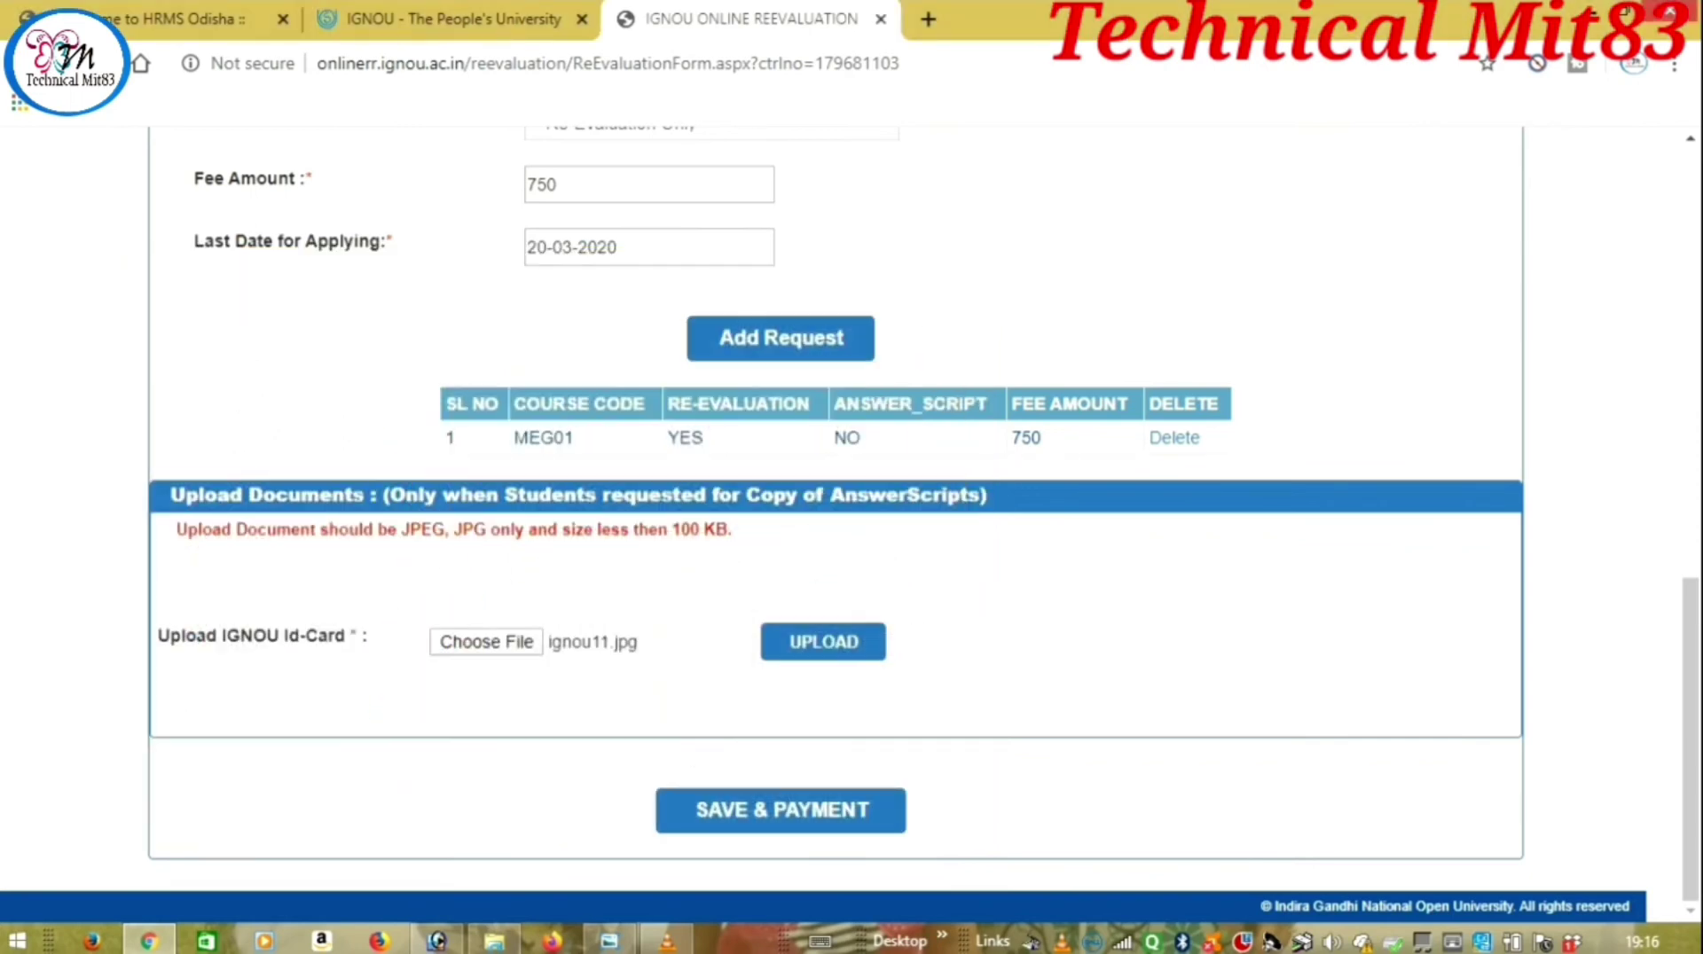
Step: Upload the chosen IGNOU Id-Card image, then save the application and proceed to payment
left_click(823, 641)
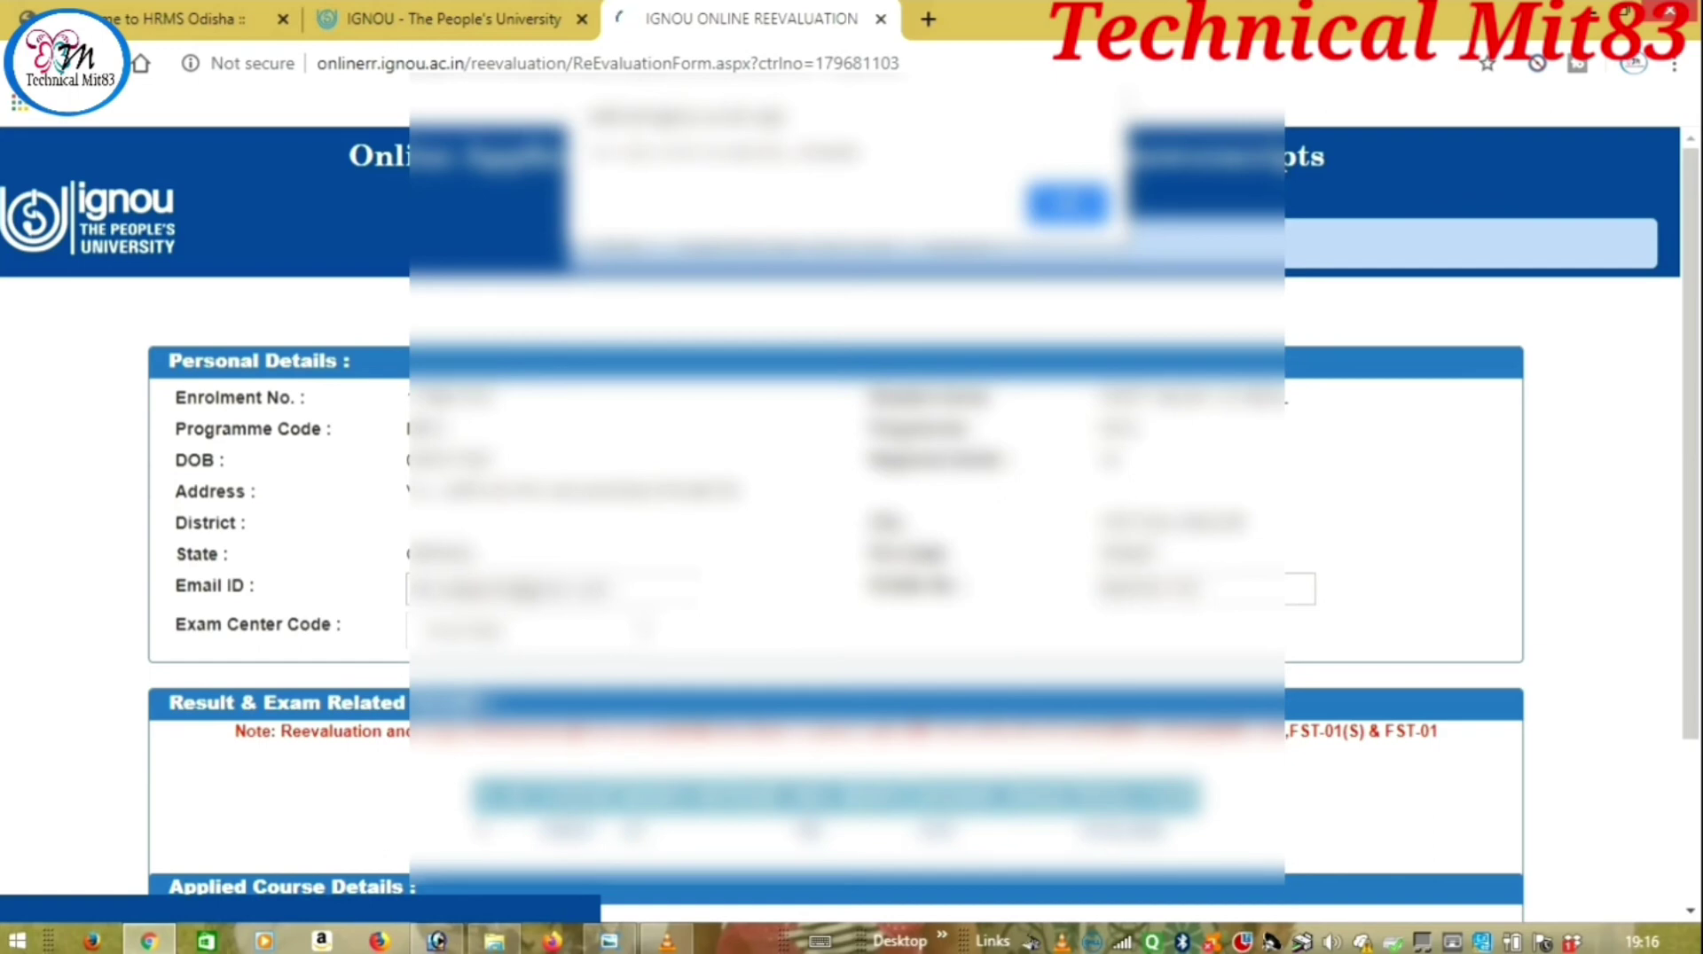
key("Return")
scroll(833, 497, "down", 5)
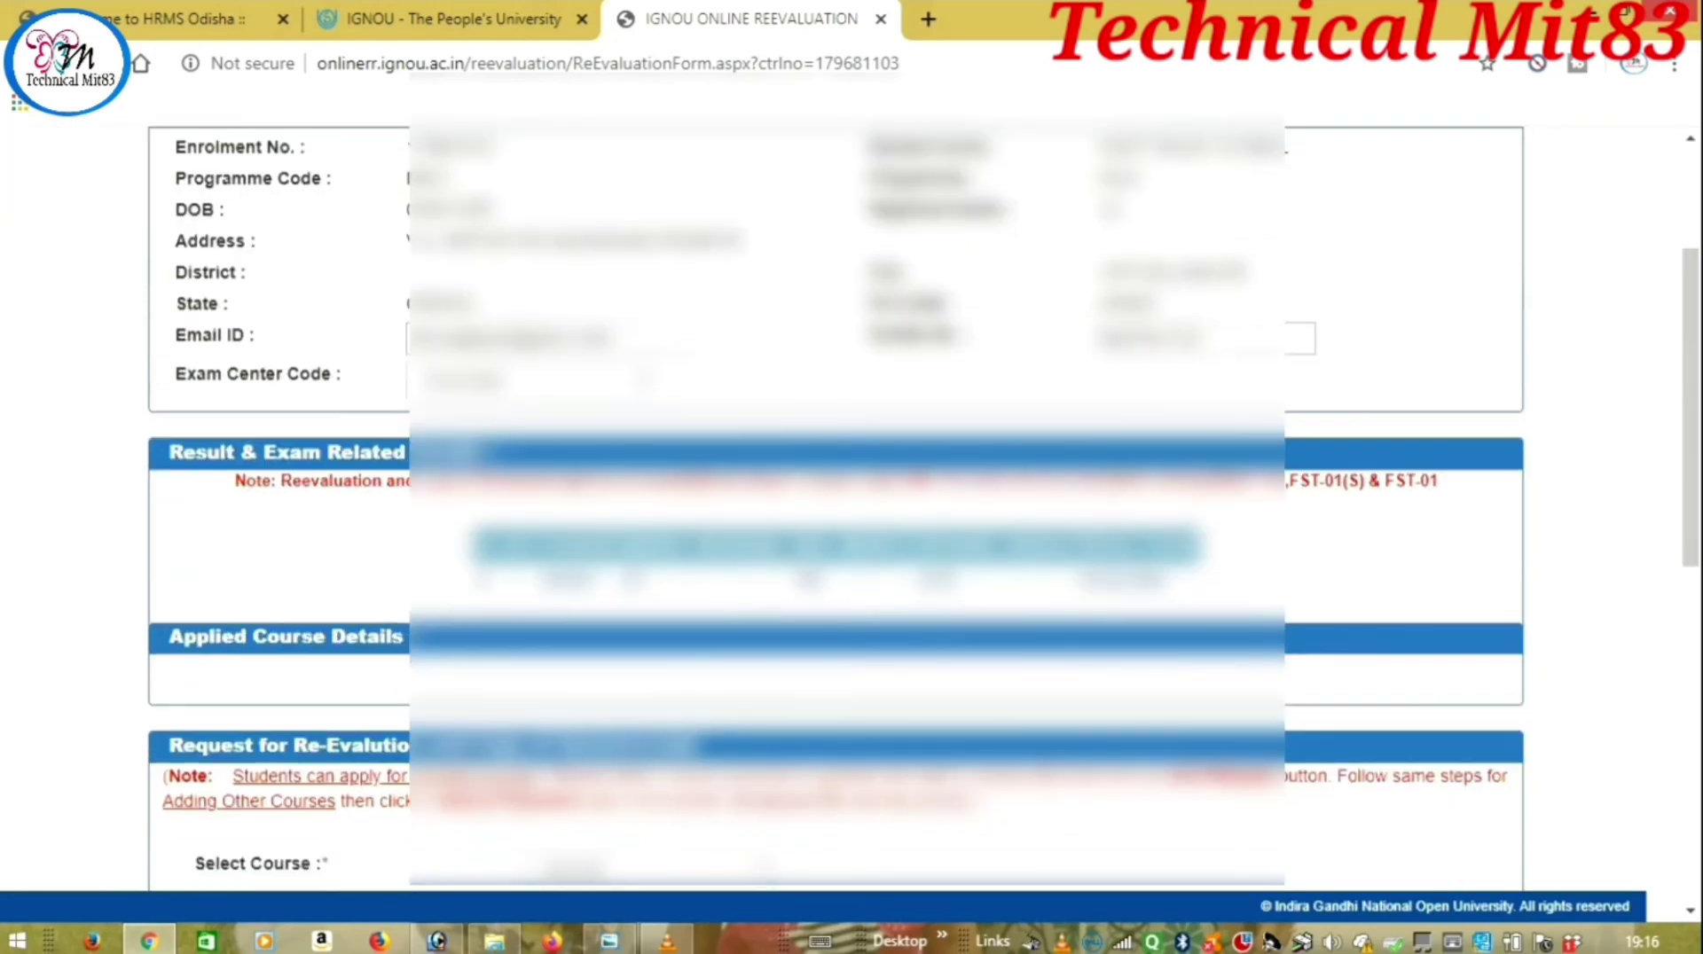
scroll(834, 497, "down", 6)
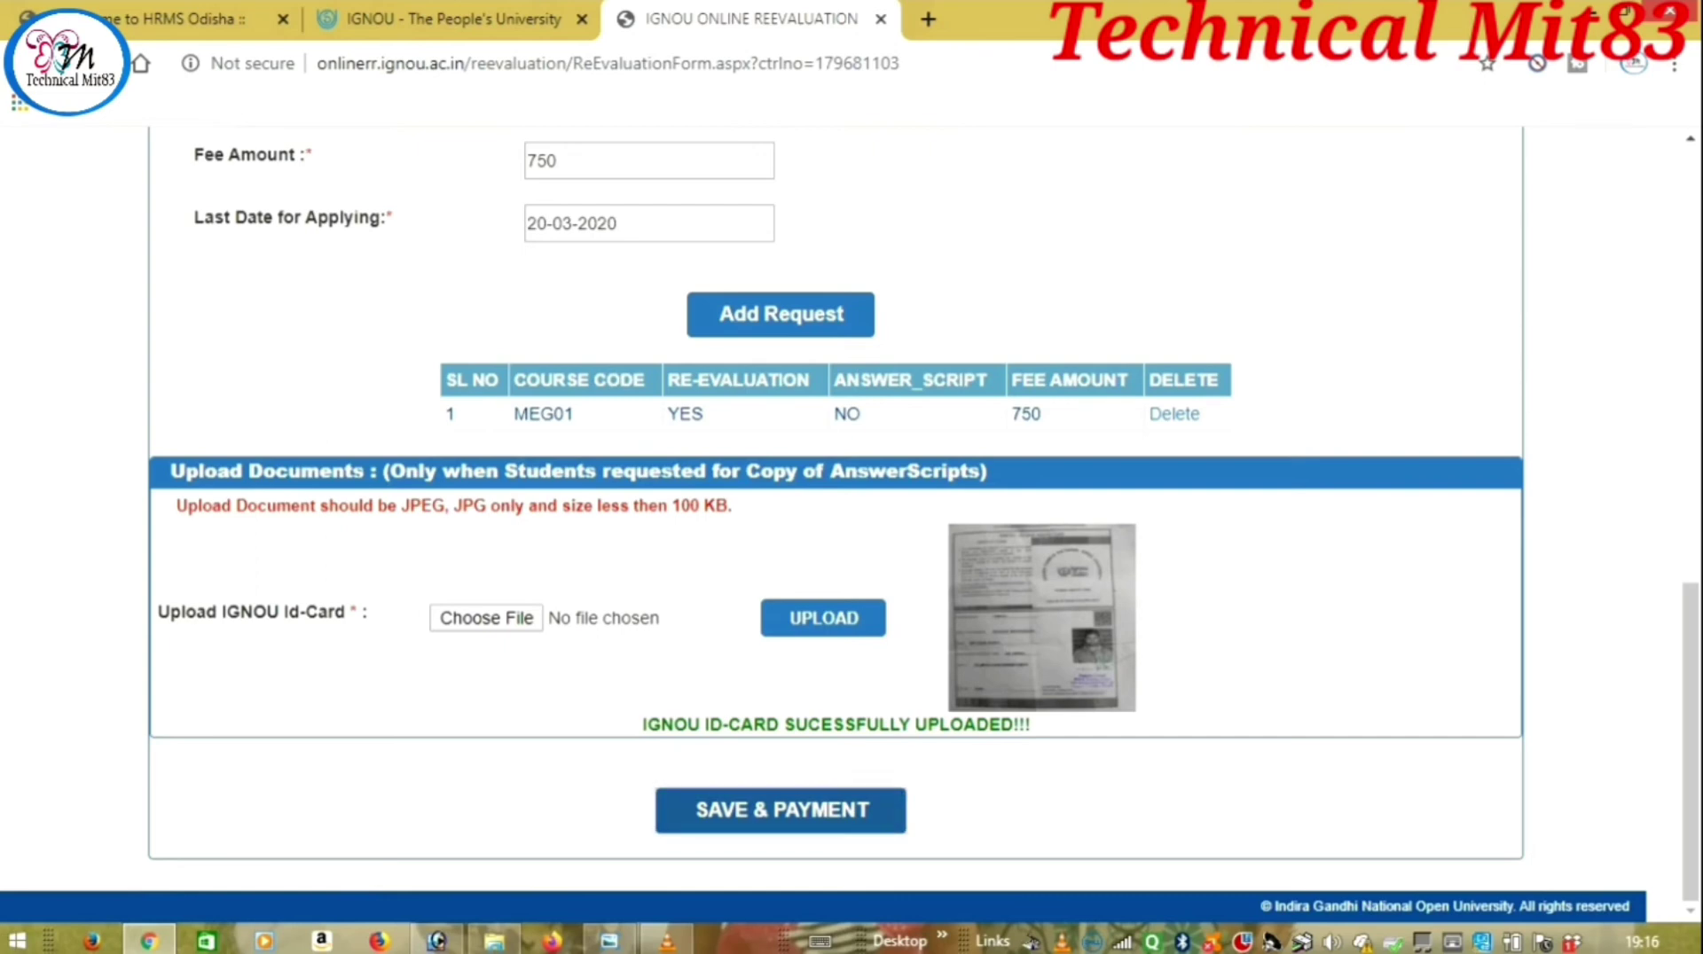
left_click(780, 810)
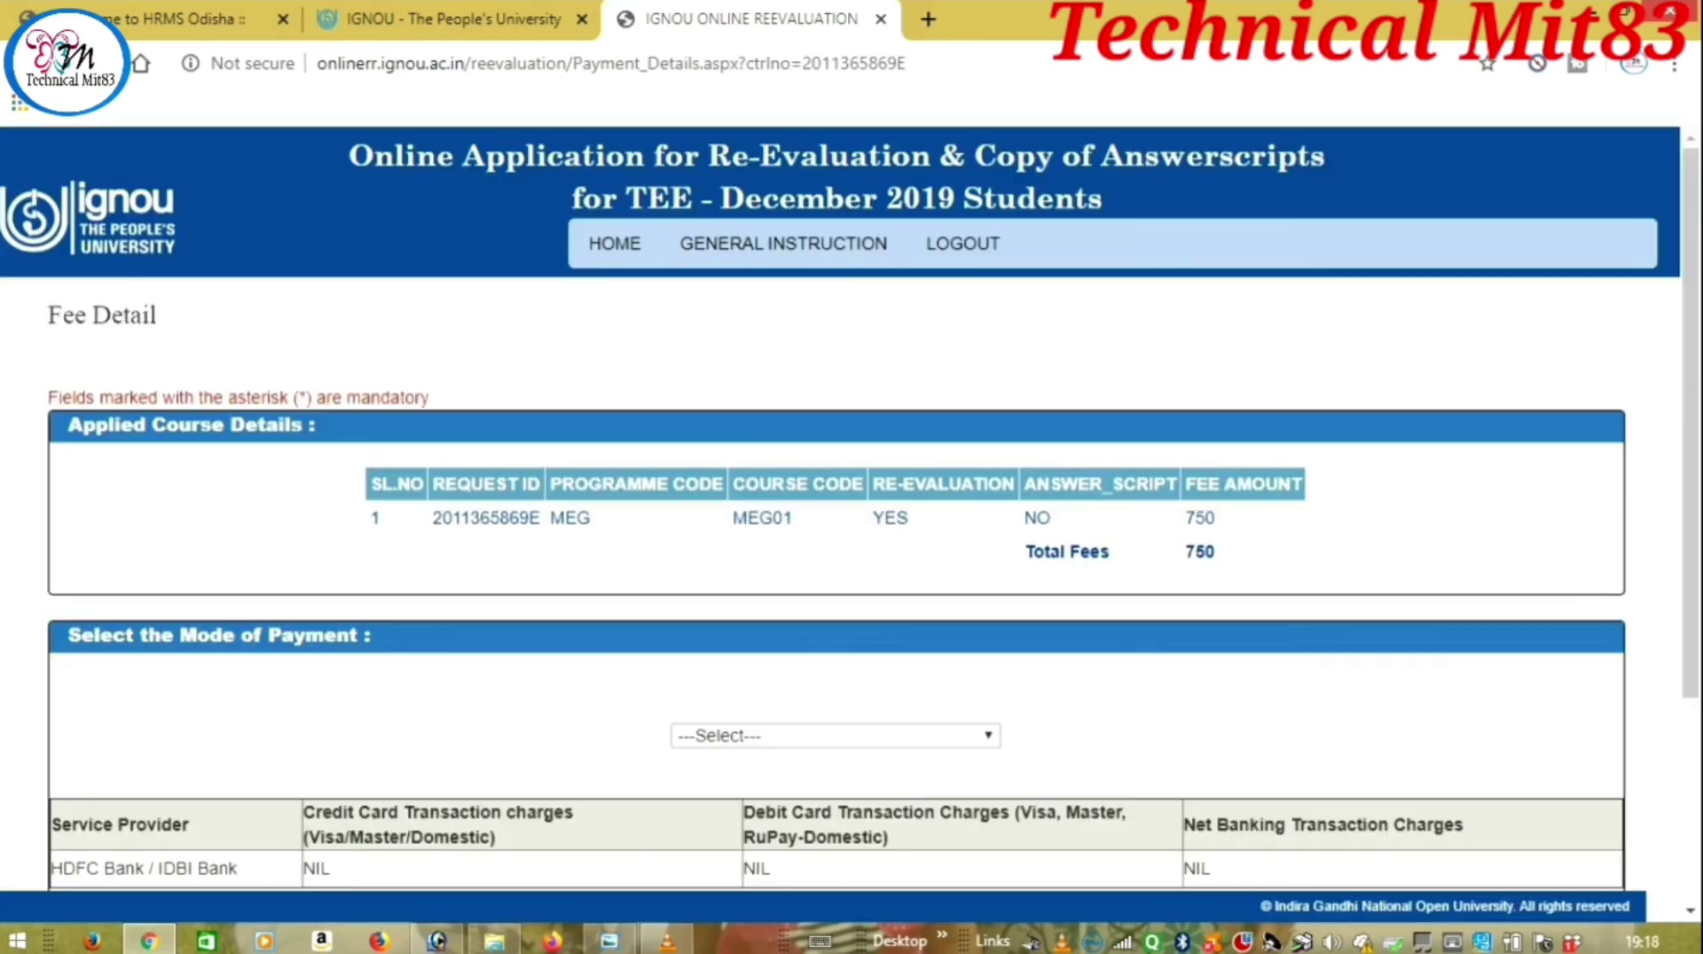
Step: Select IDBI - CREDIT/DEBIT/NETBANKING as the mode of payment for the re-evaluation fee and proceed to make the payment
scroll(851, 514, "down", 3)
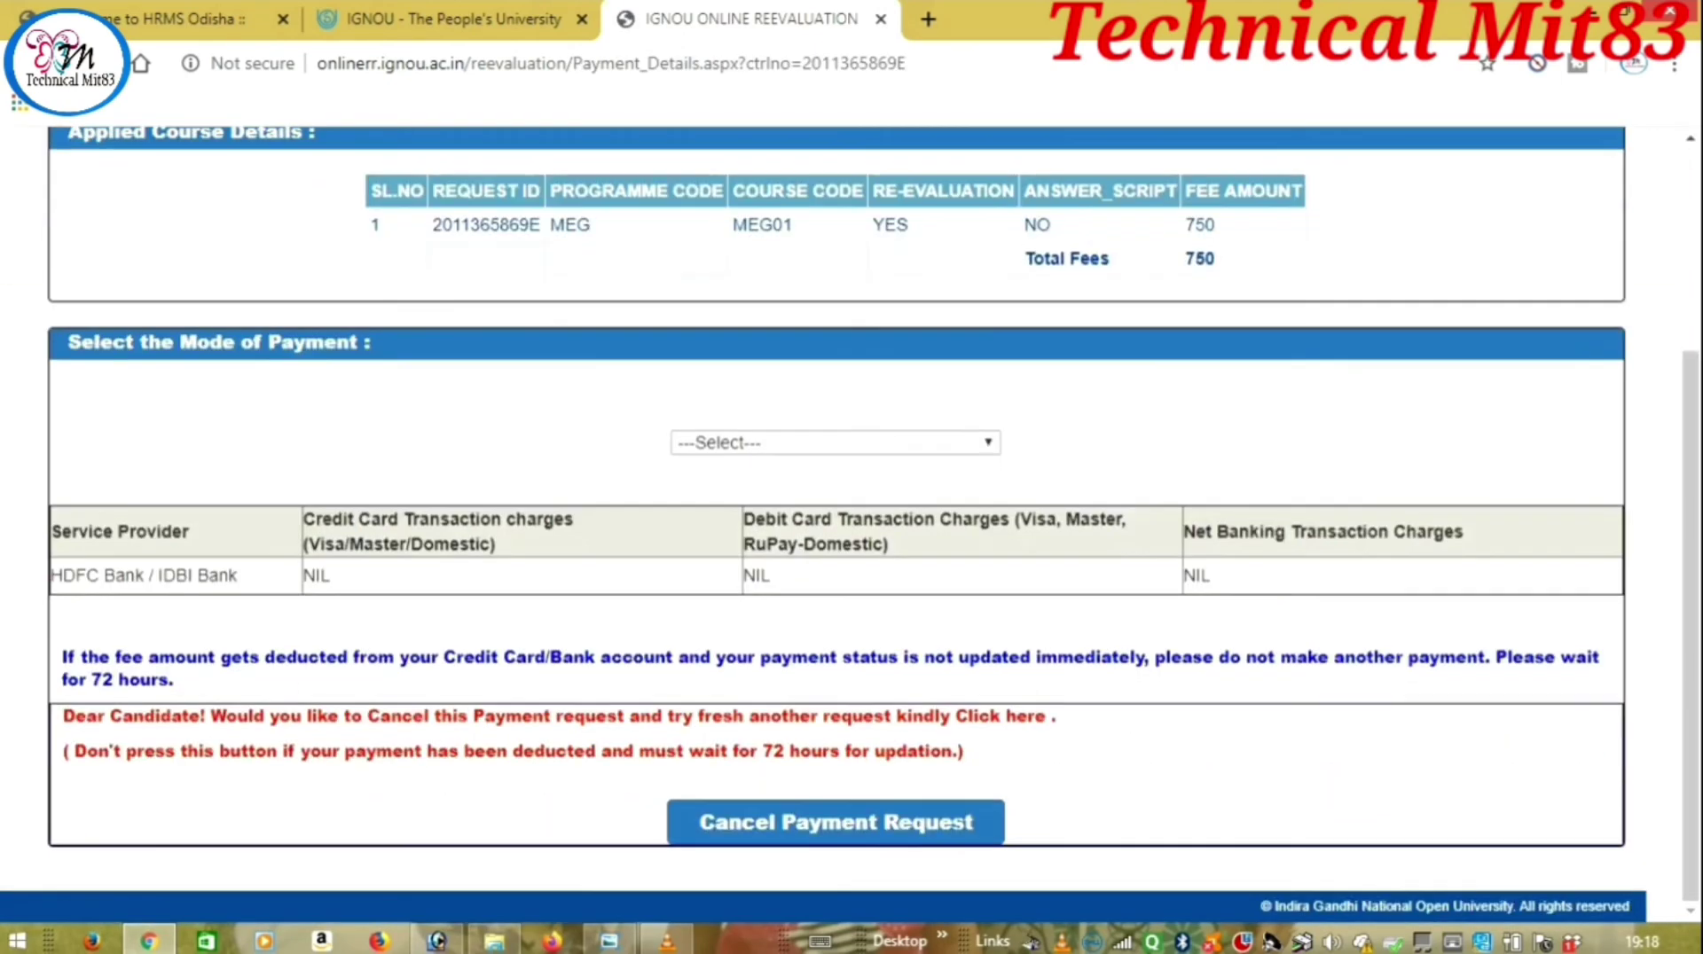
scroll(852, 514, "up", 1)
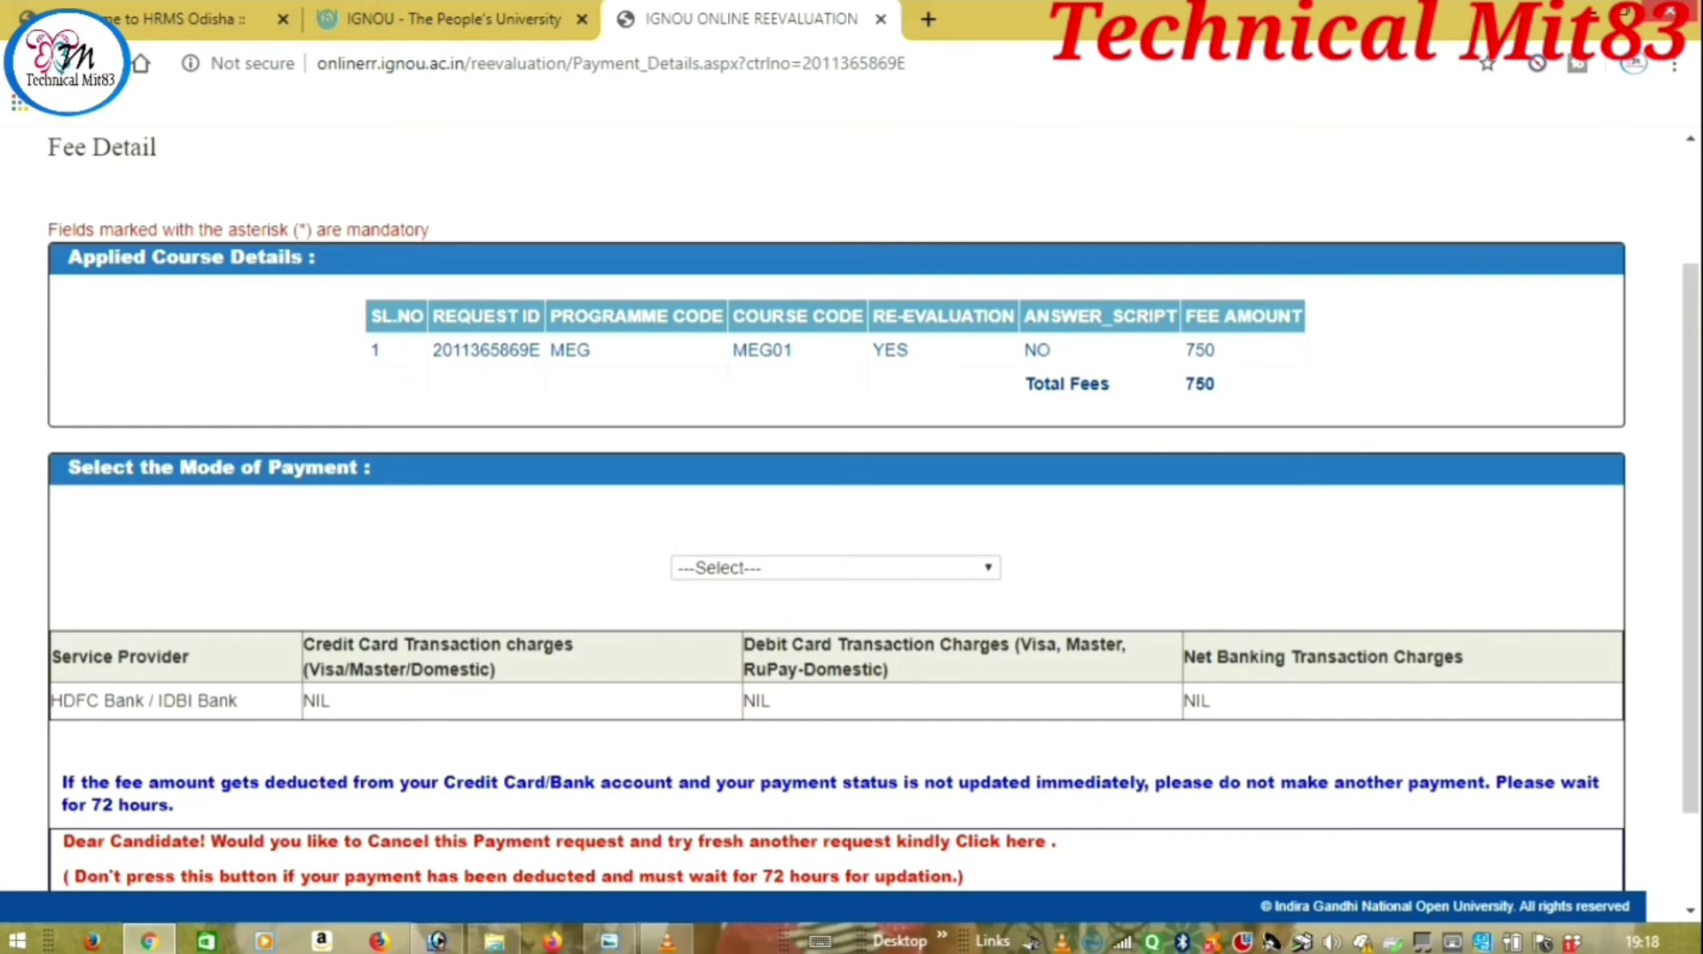
scroll(851, 514, "down", 1)
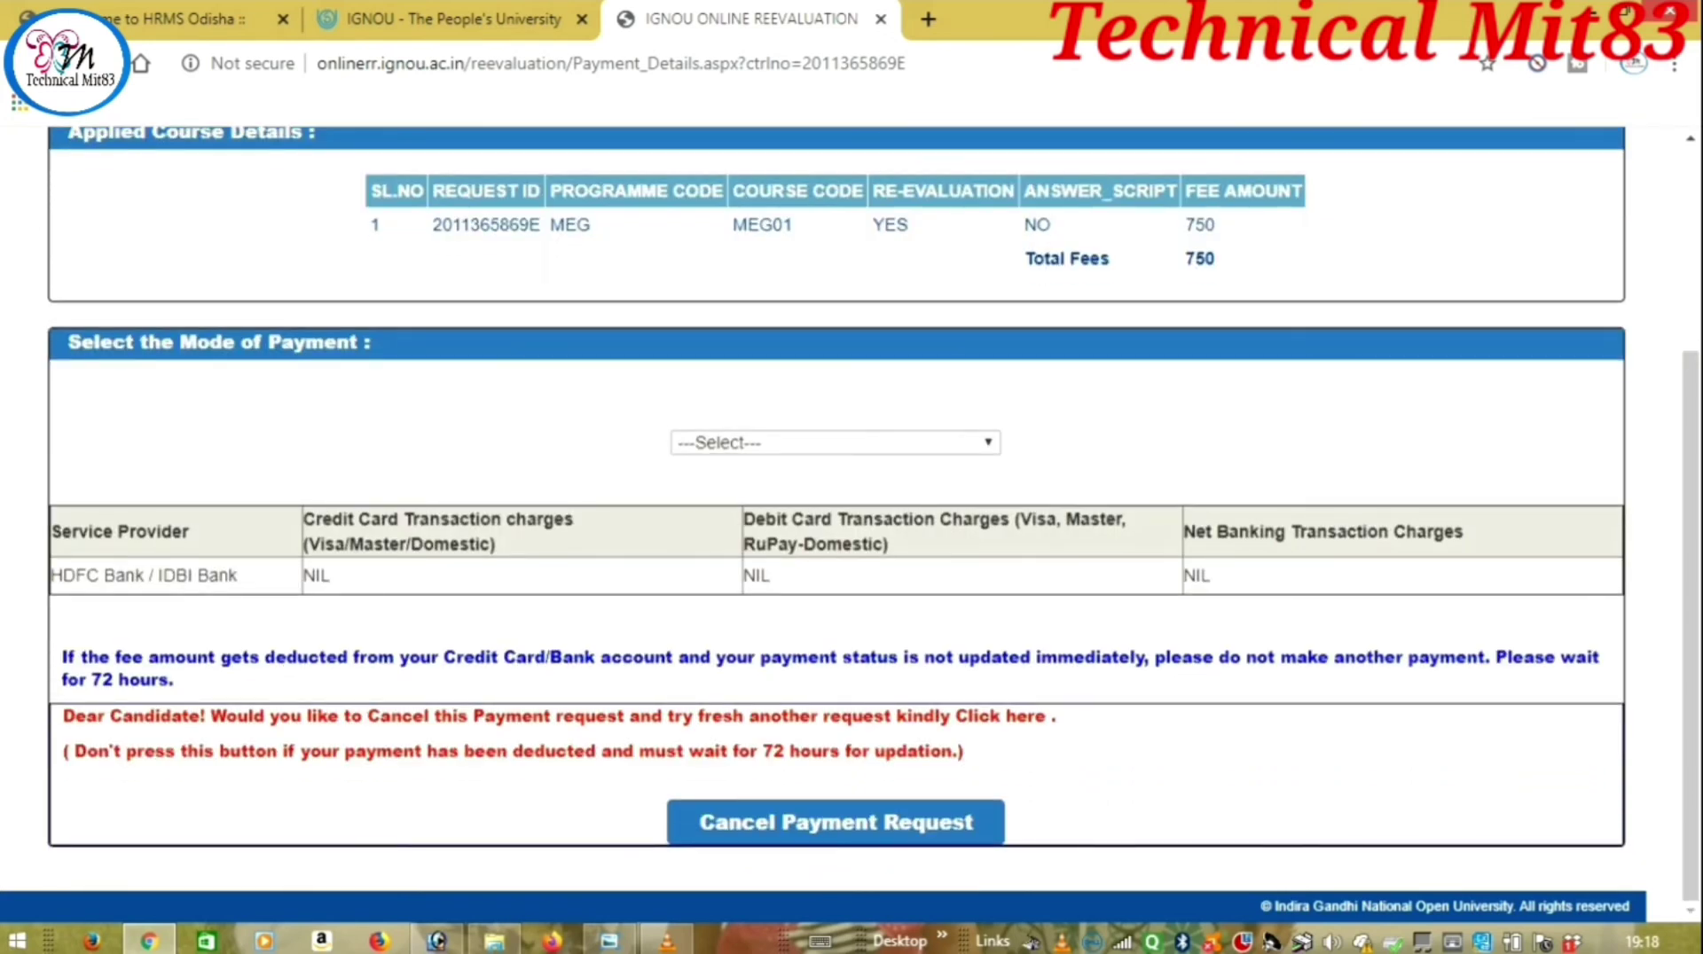
left_click(836, 443)
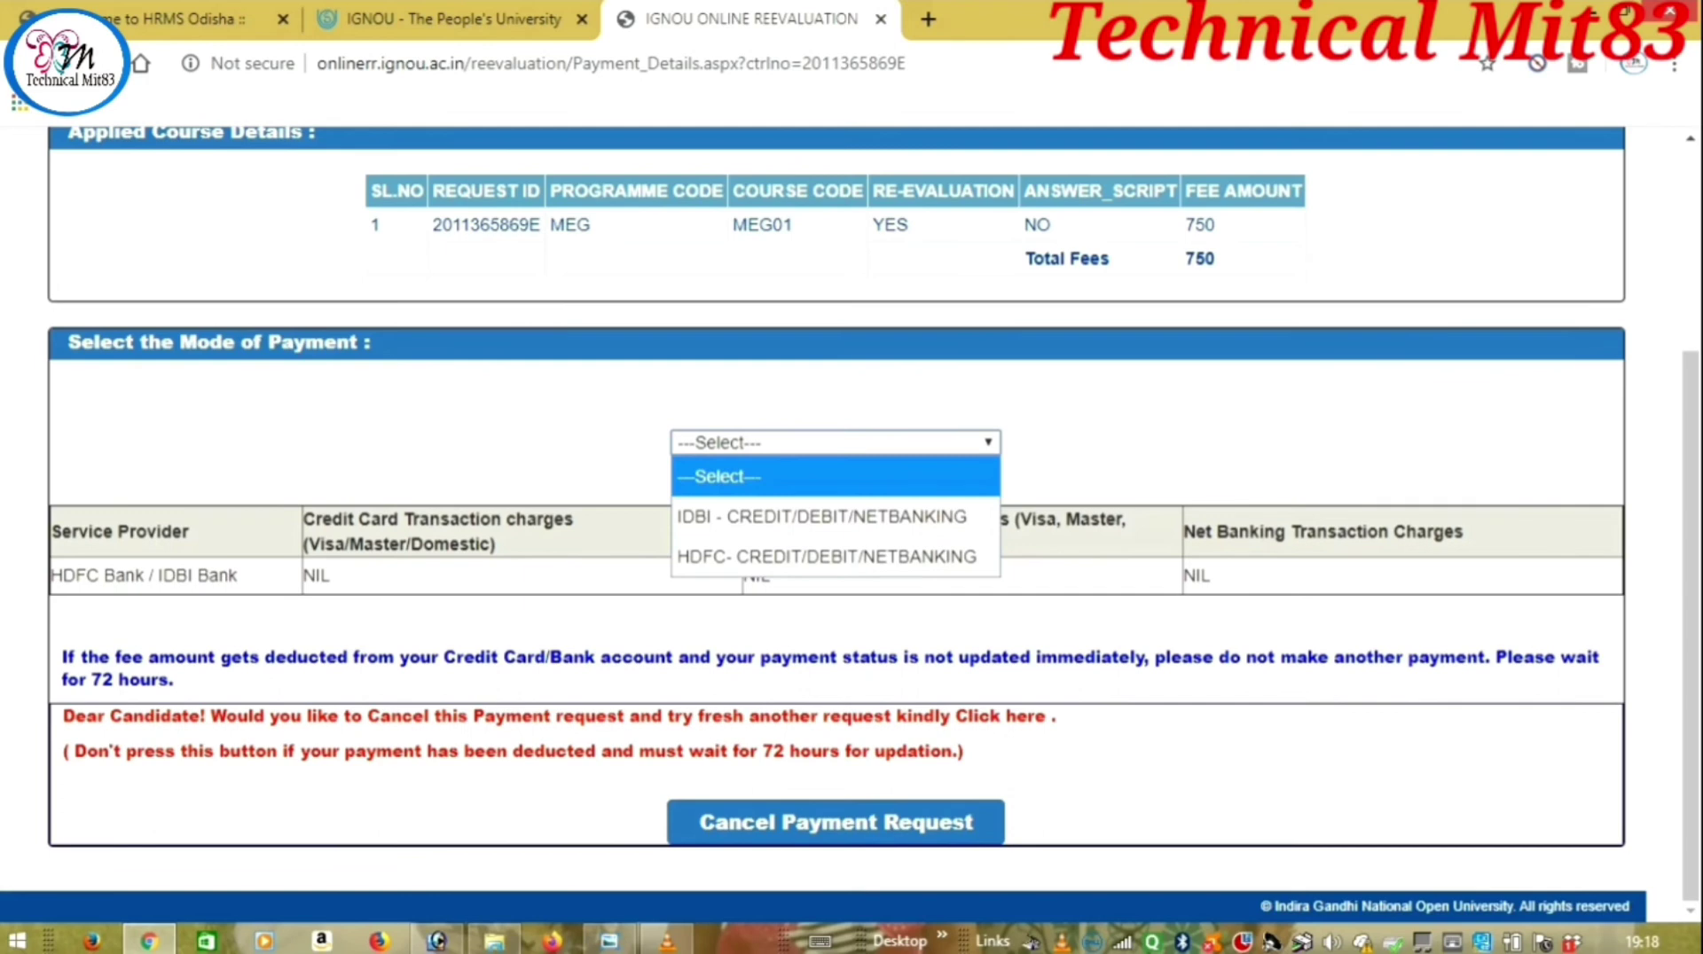
key("Down")
key("Down")
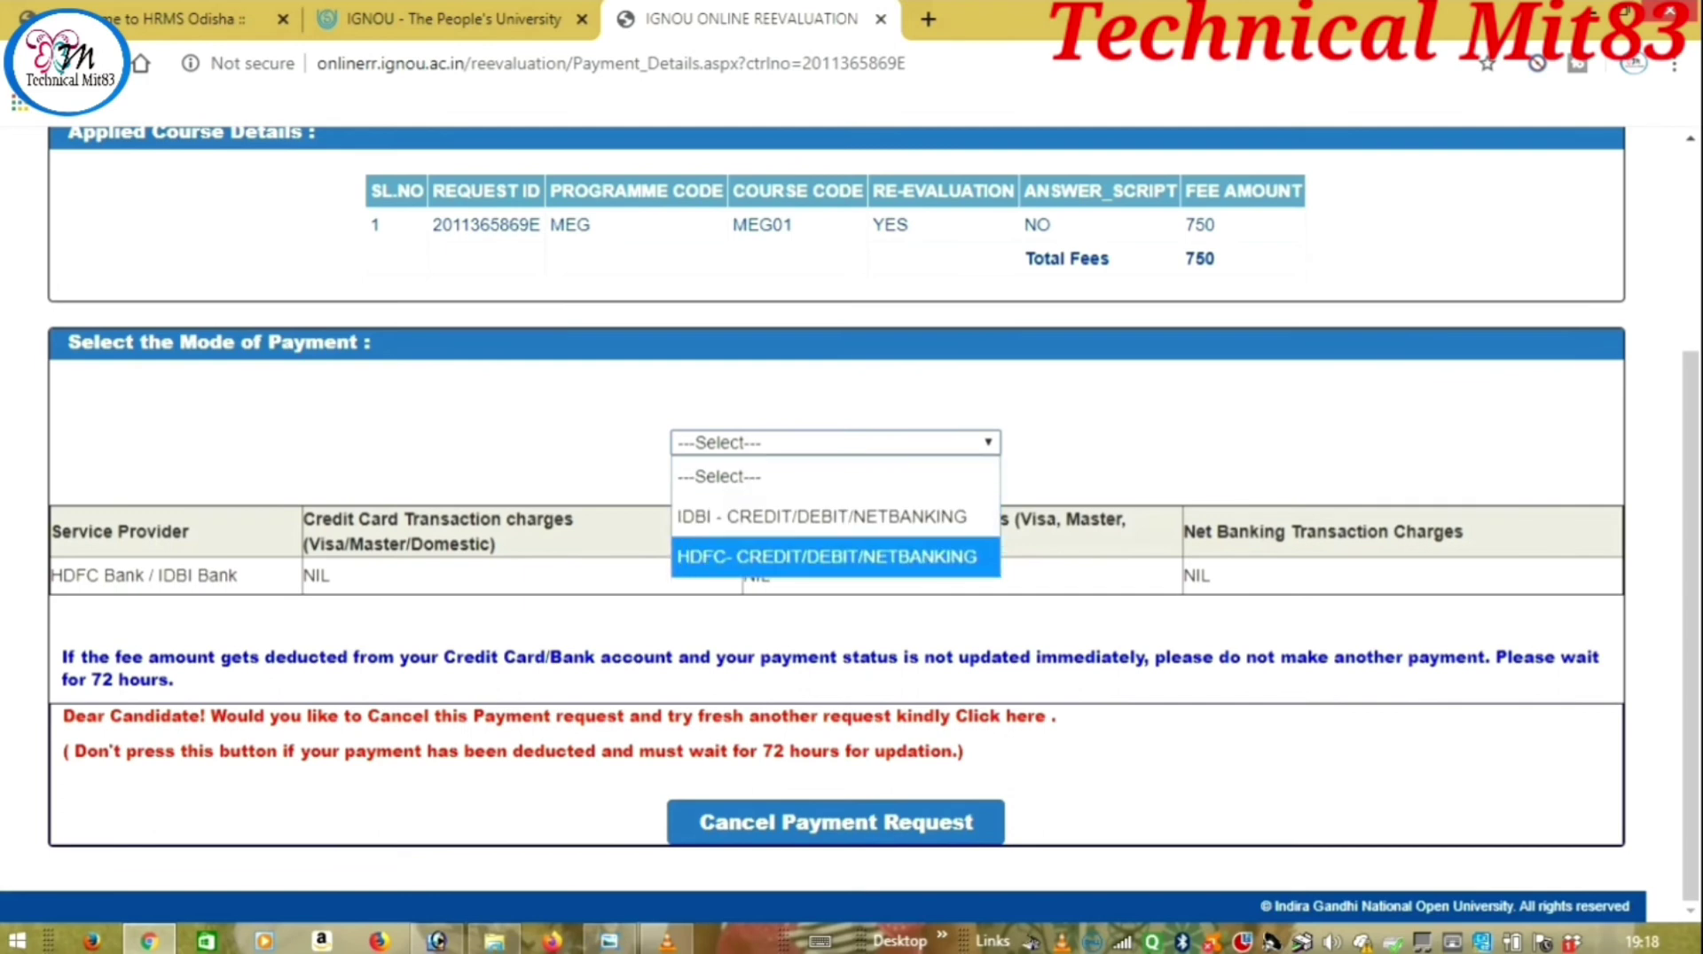
key("Up")
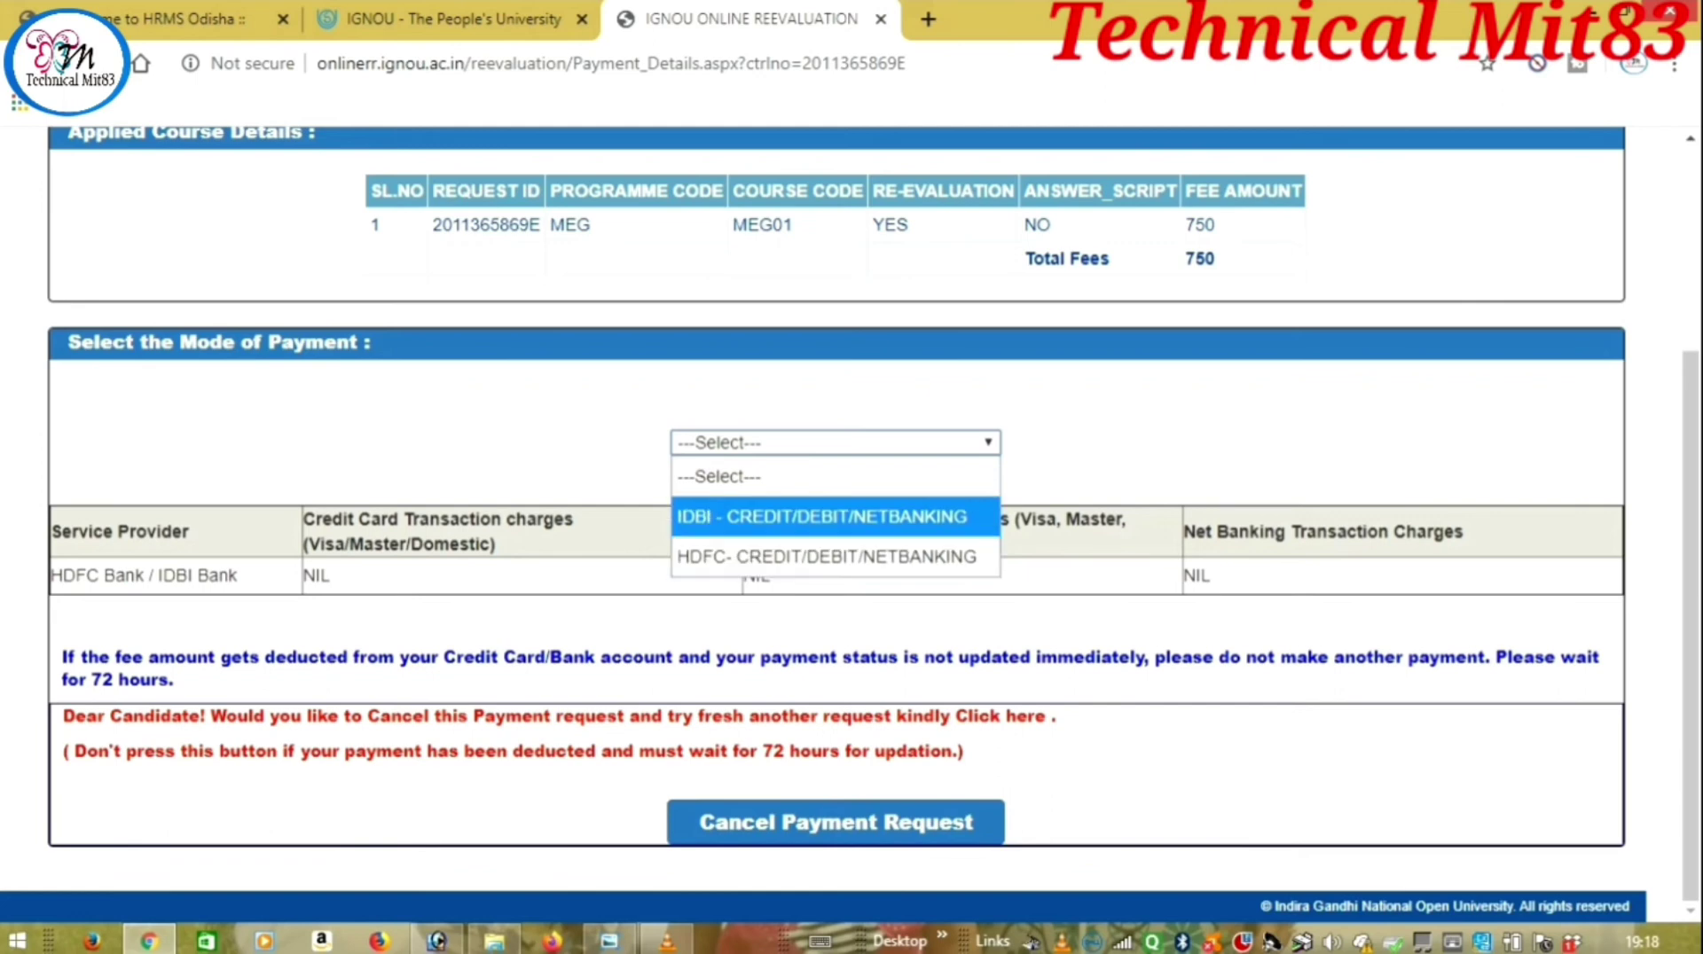
key("Return")
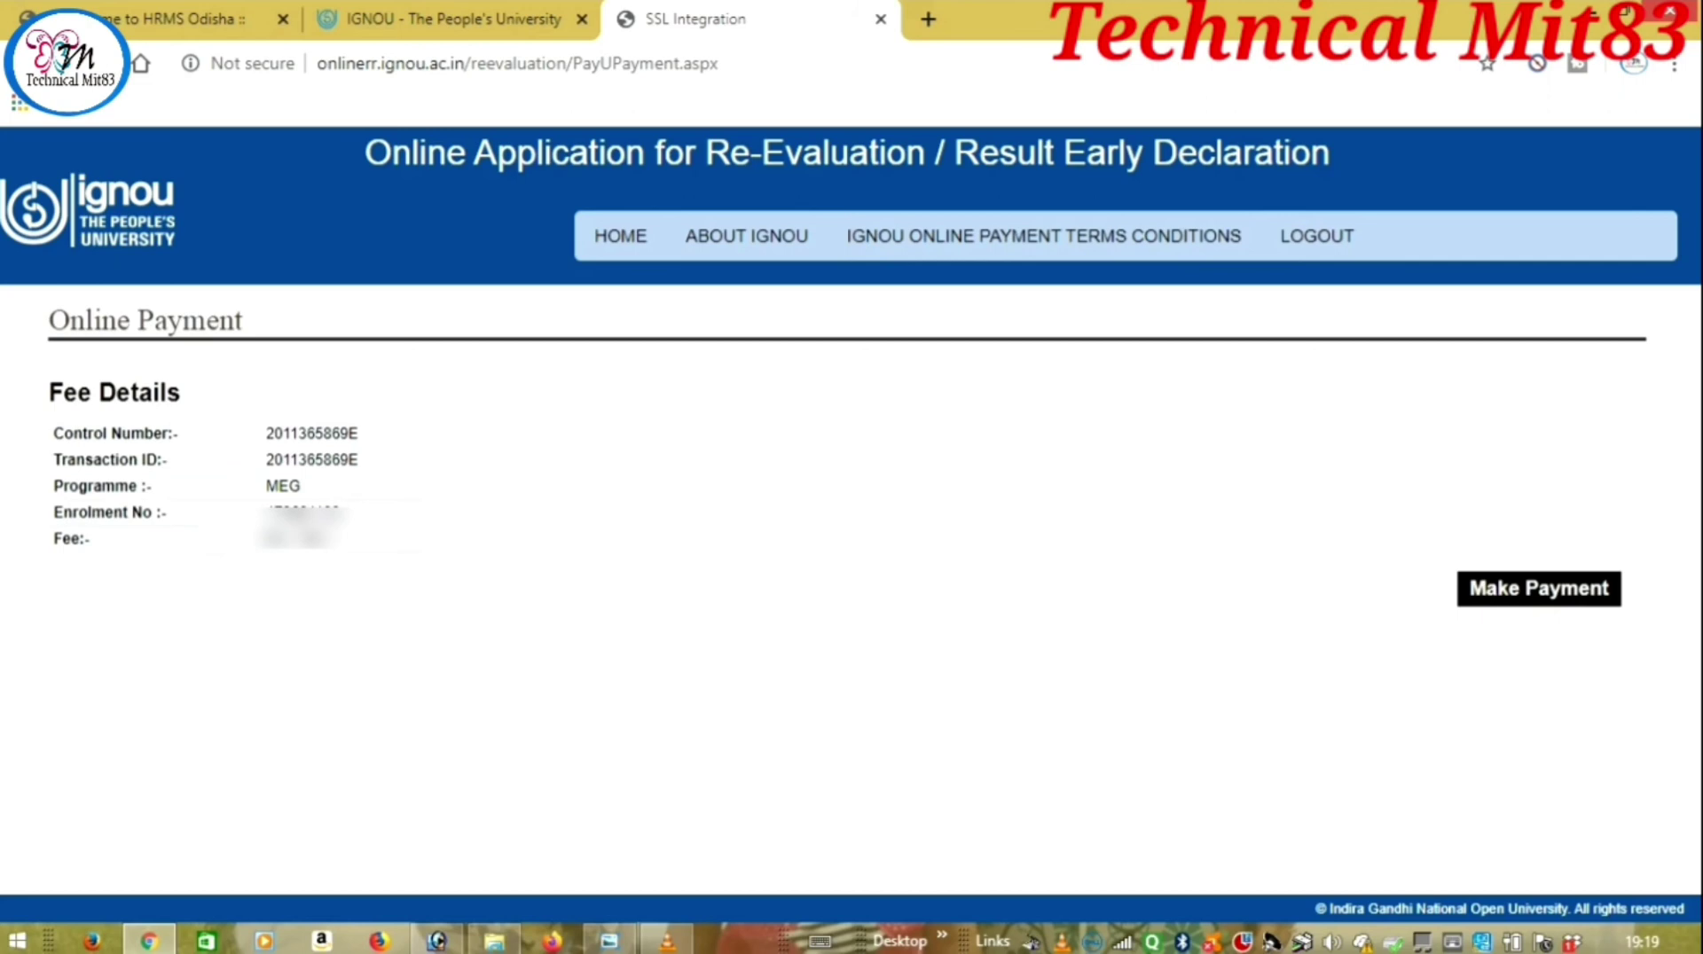
left_click(1539, 589)
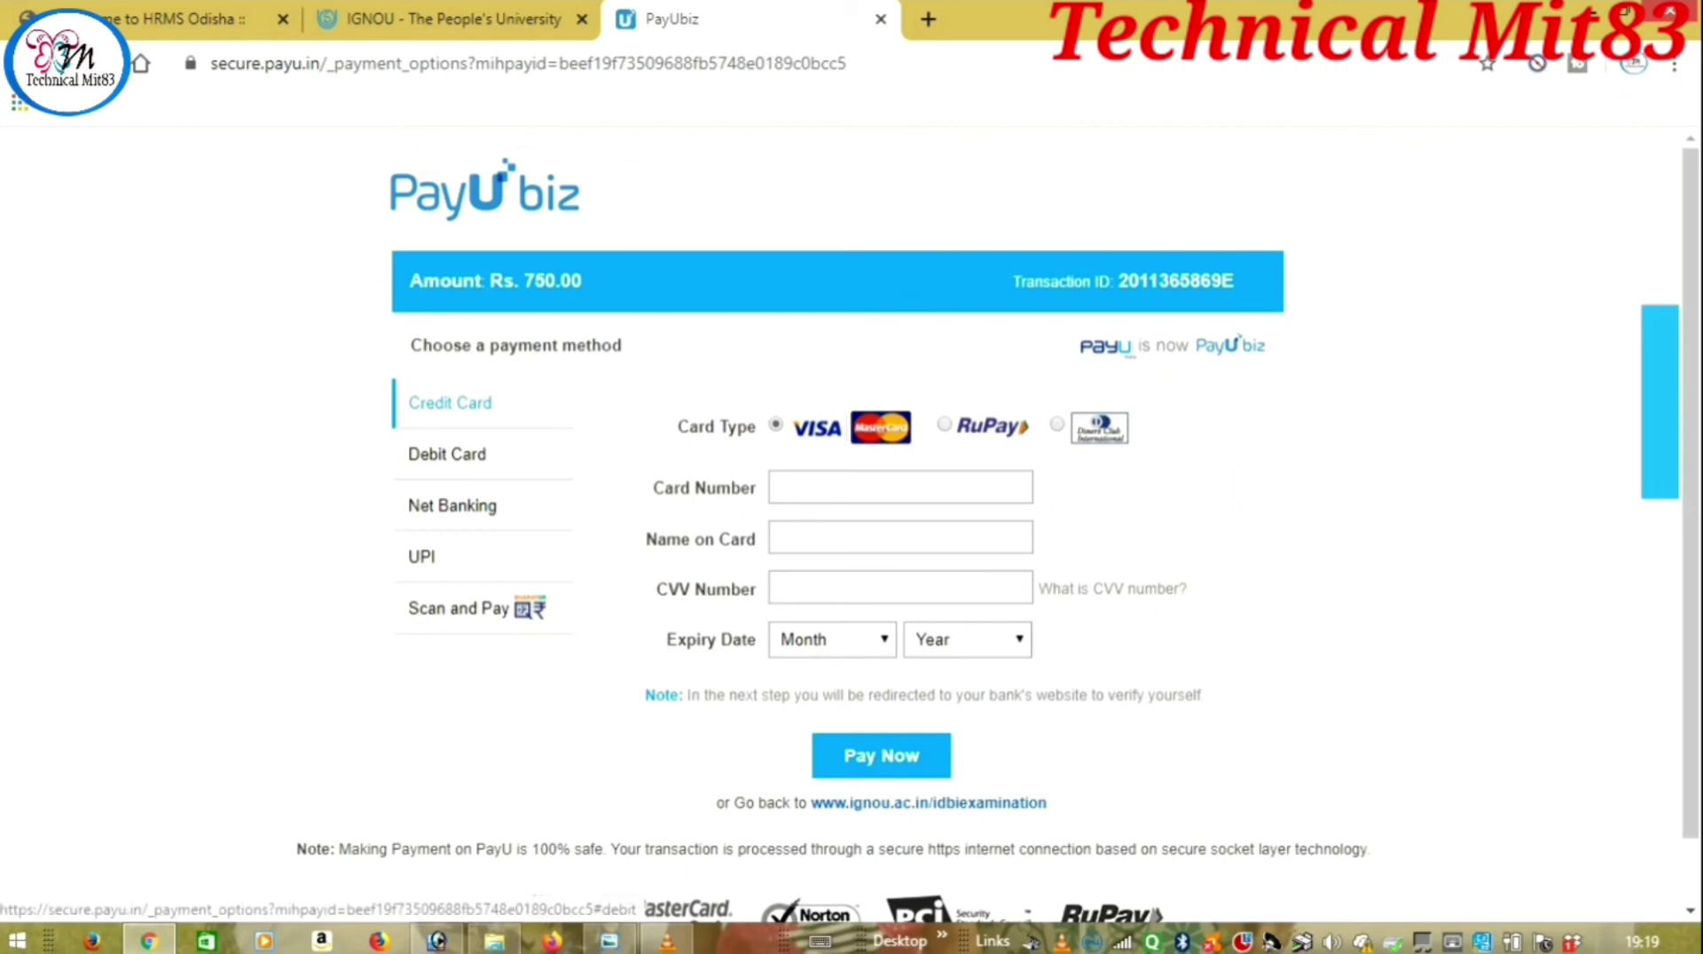
Step: Examine the Debit Card, Net Banking and UPI payment methods offered by the payment gateway
left_click(447, 455)
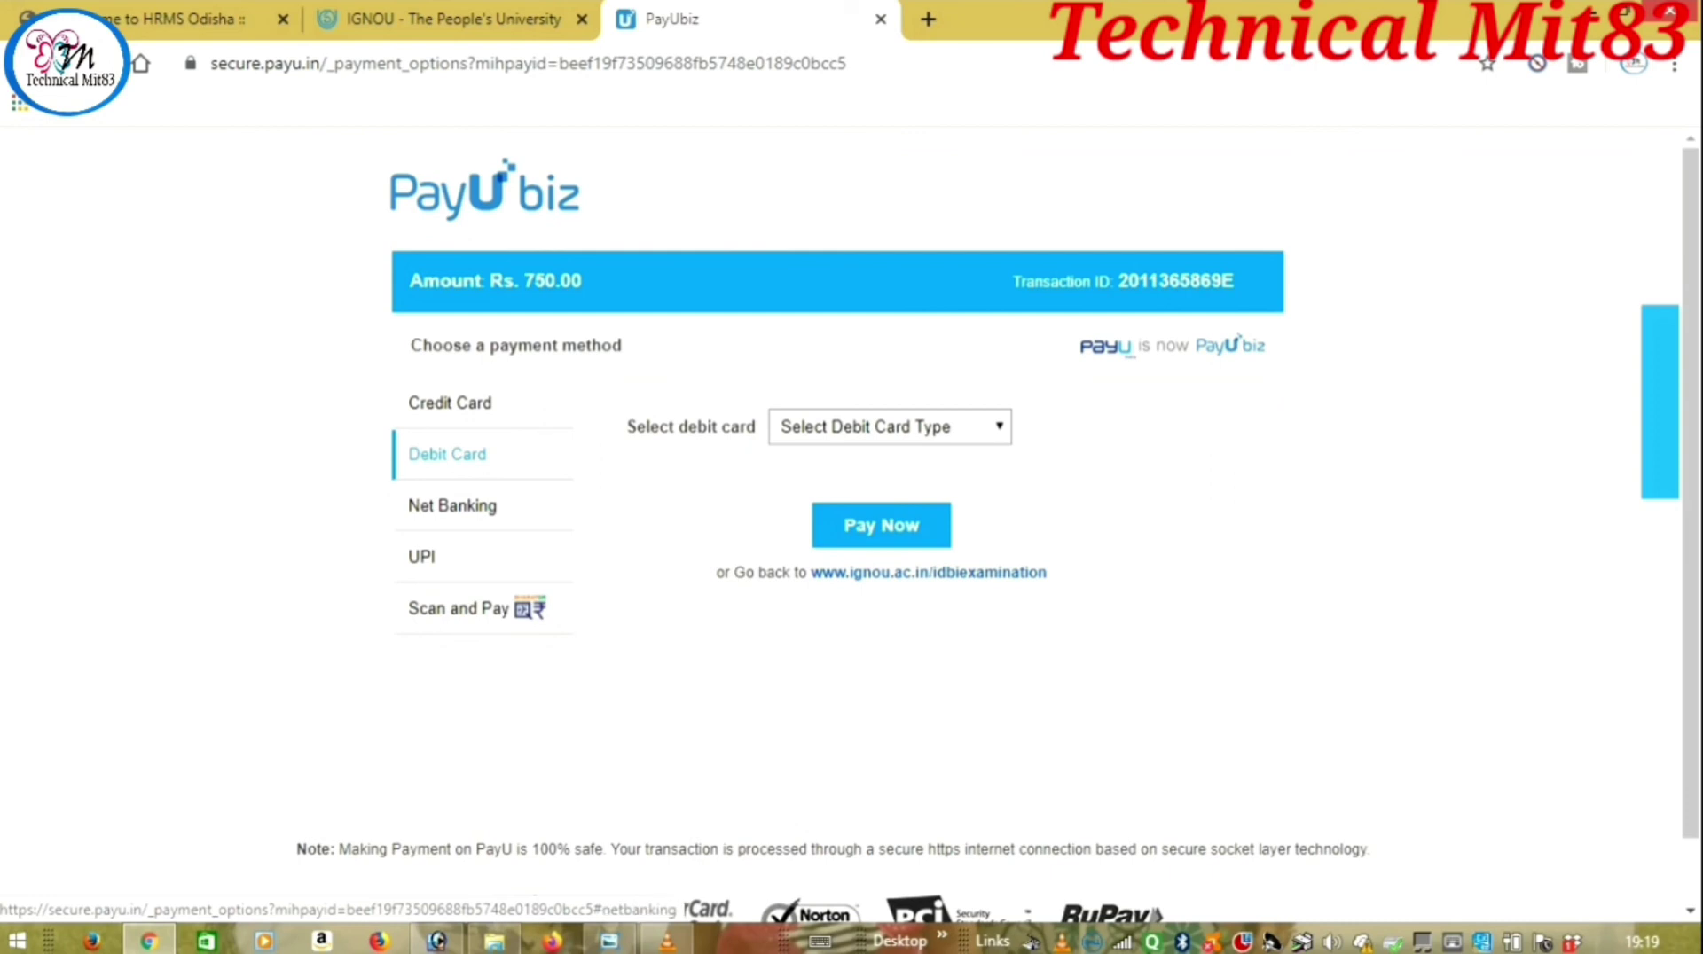
left_click(452, 505)
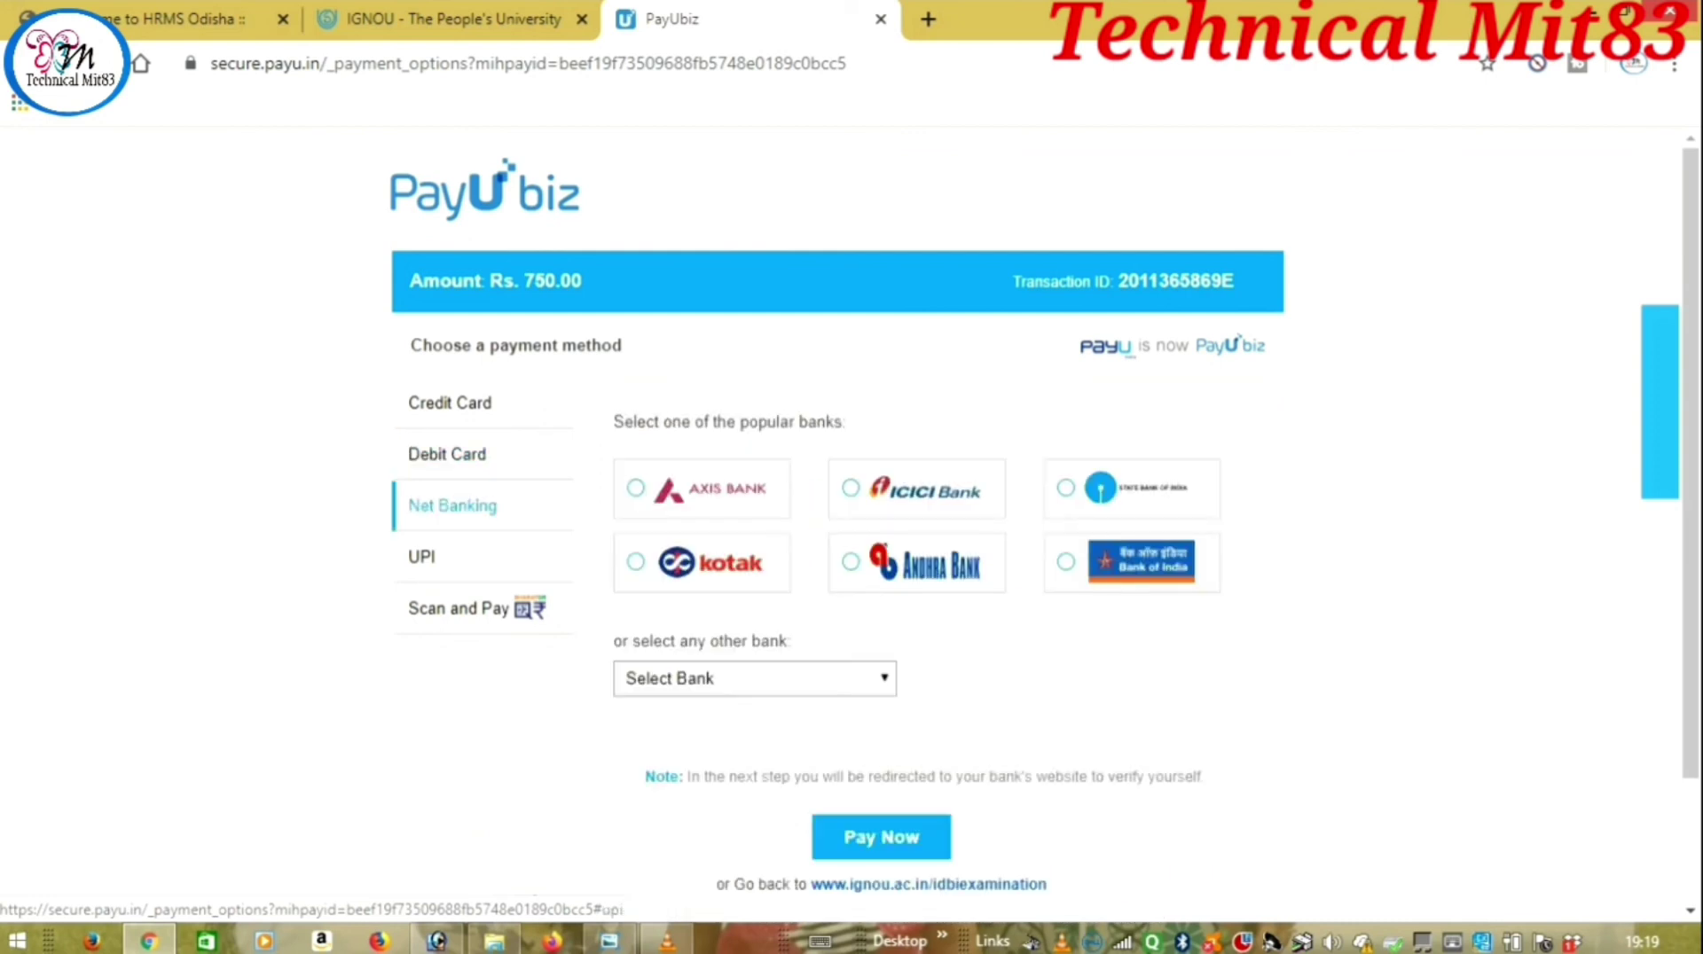
left_click(422, 556)
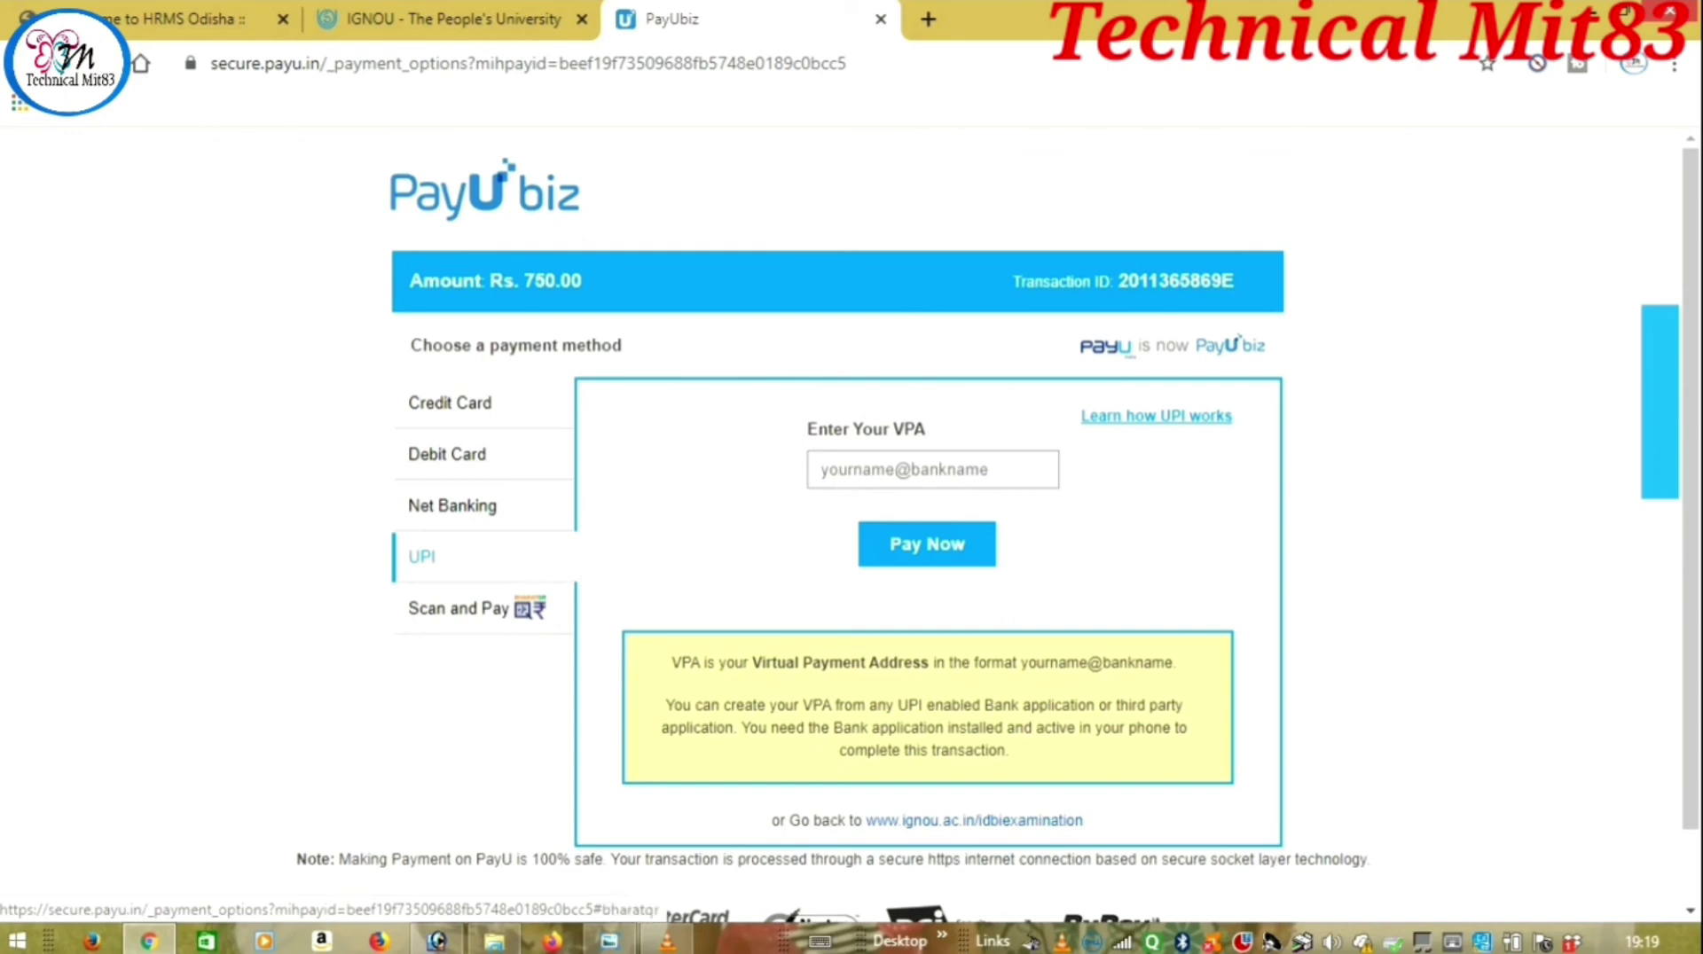
Step: Proceed to pay through State Bank of India net banking and activate the user name field on the bank's login page
left_click(452, 505)
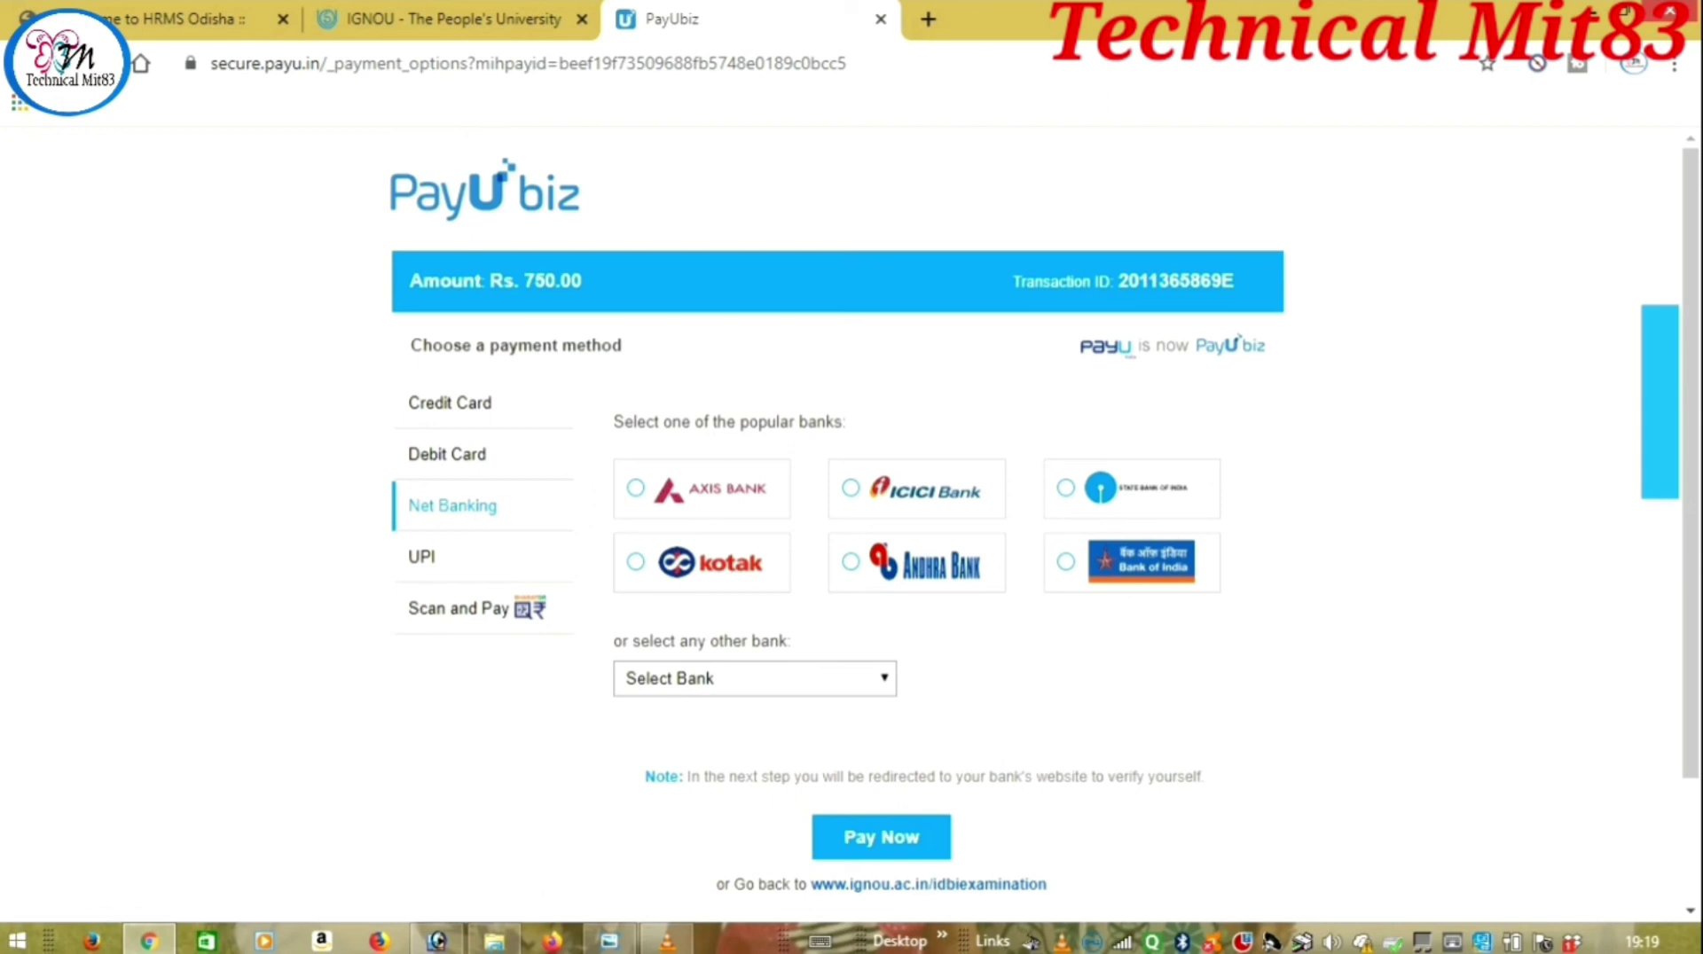
left_click(1066, 489)
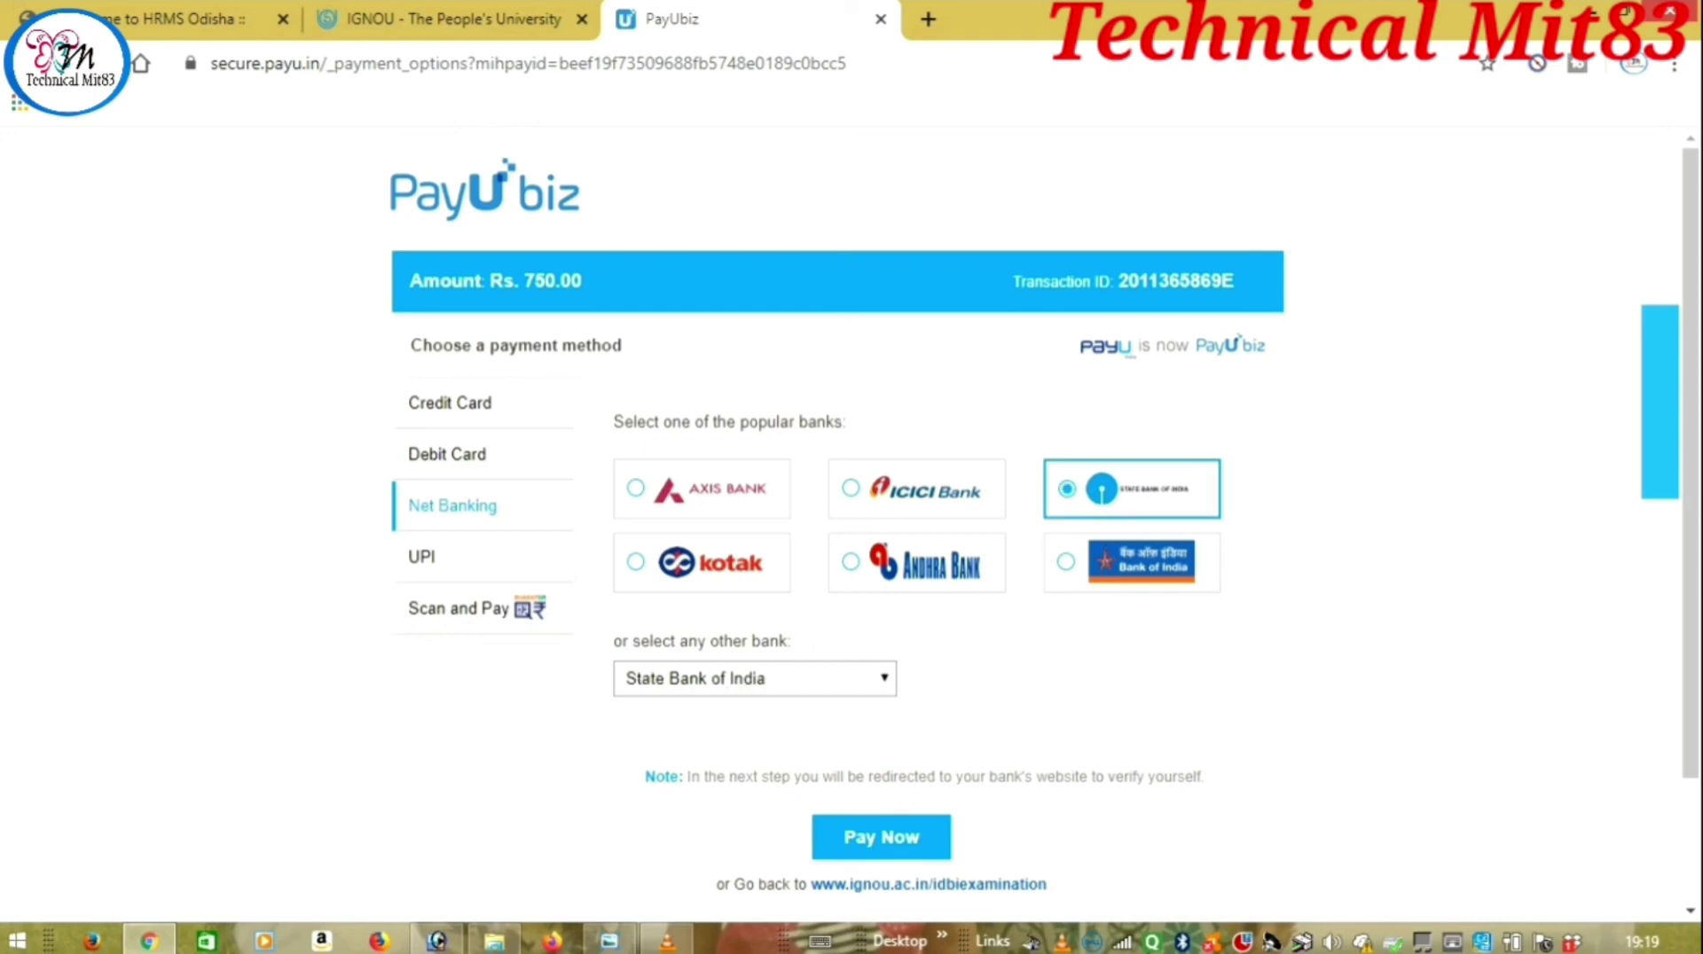
scroll(851, 514, "down", 2)
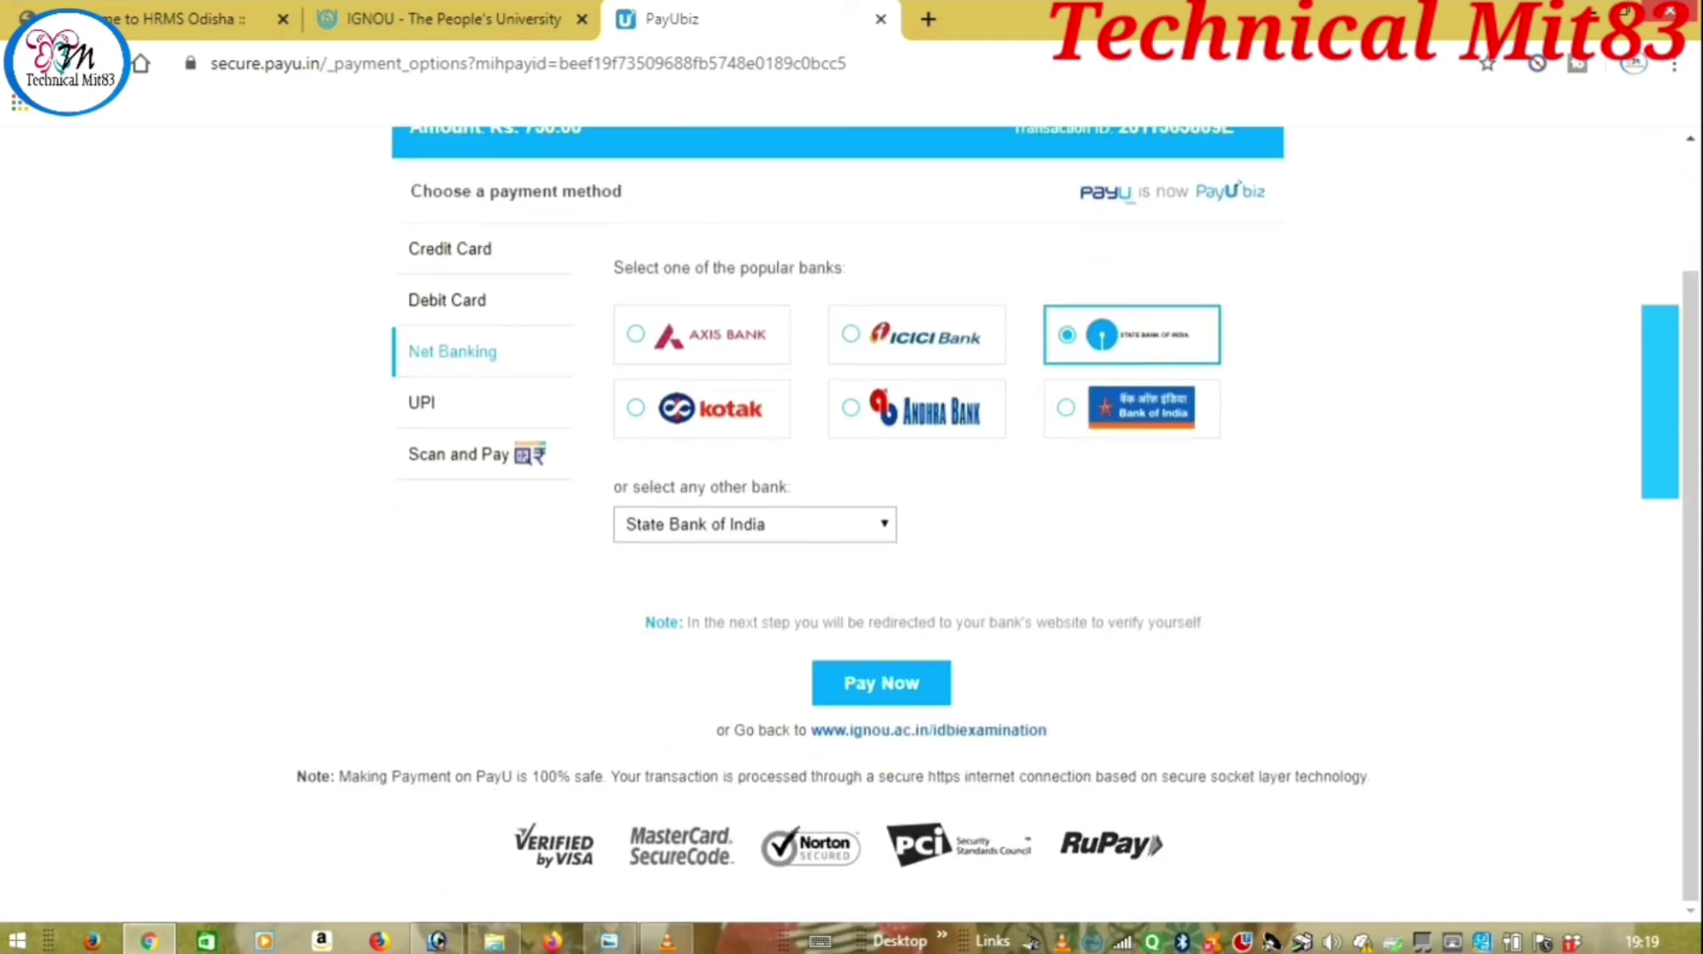
left_click(881, 683)
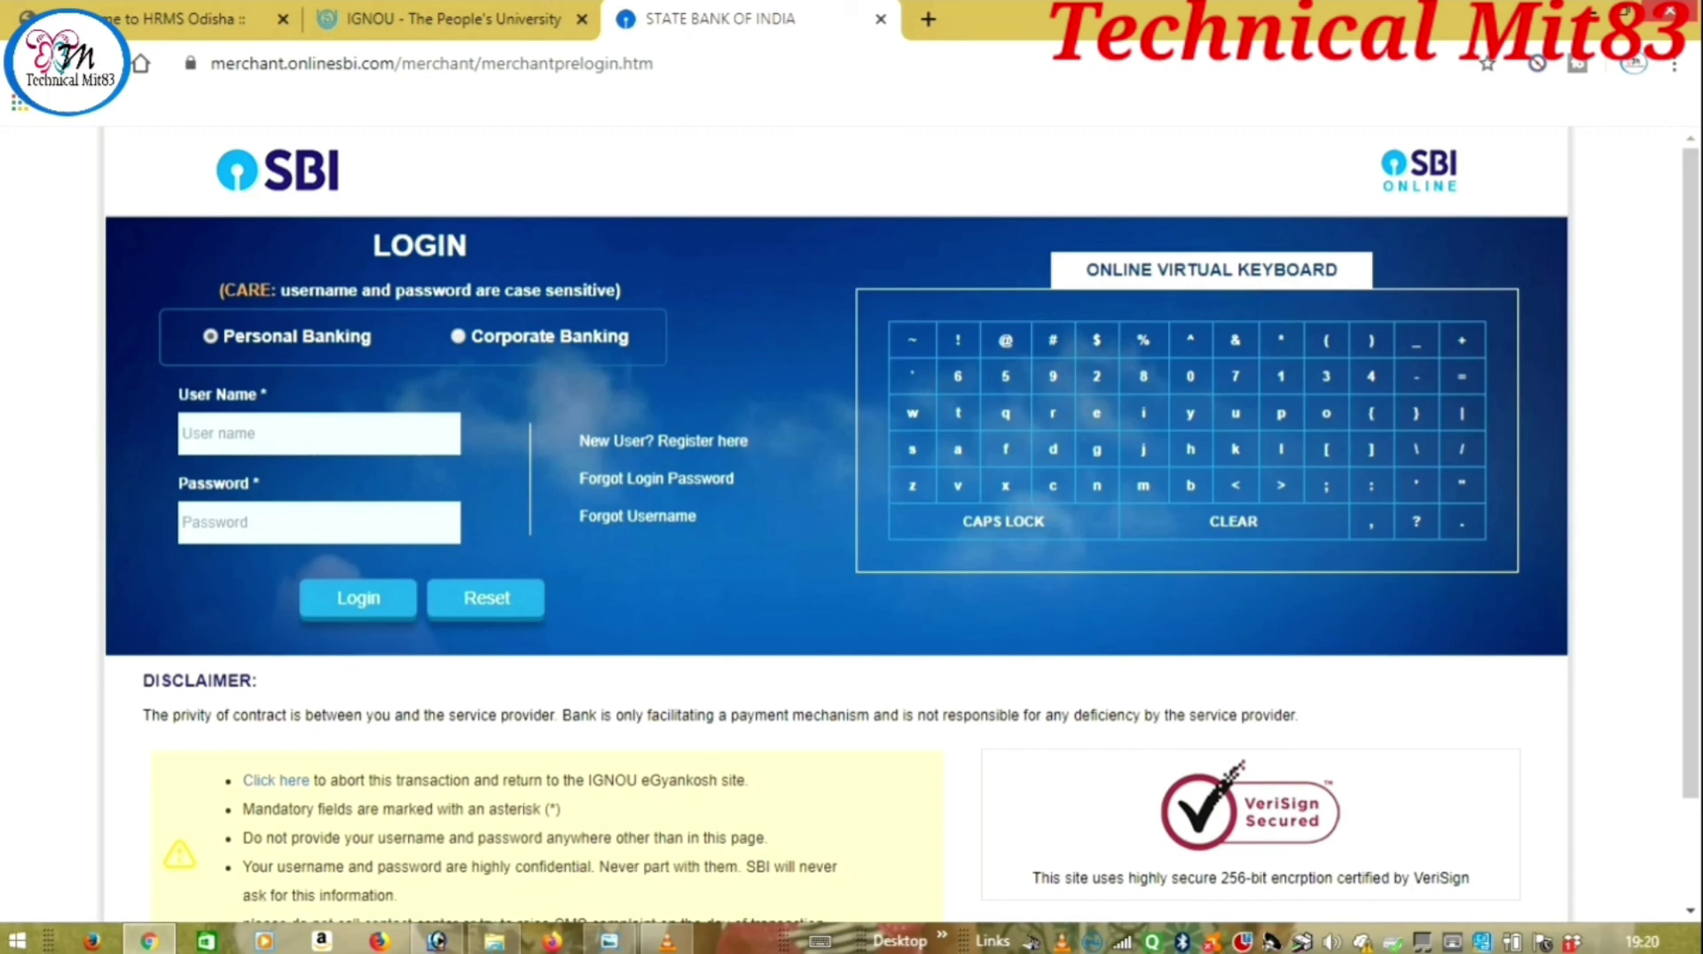
left_click(318, 433)
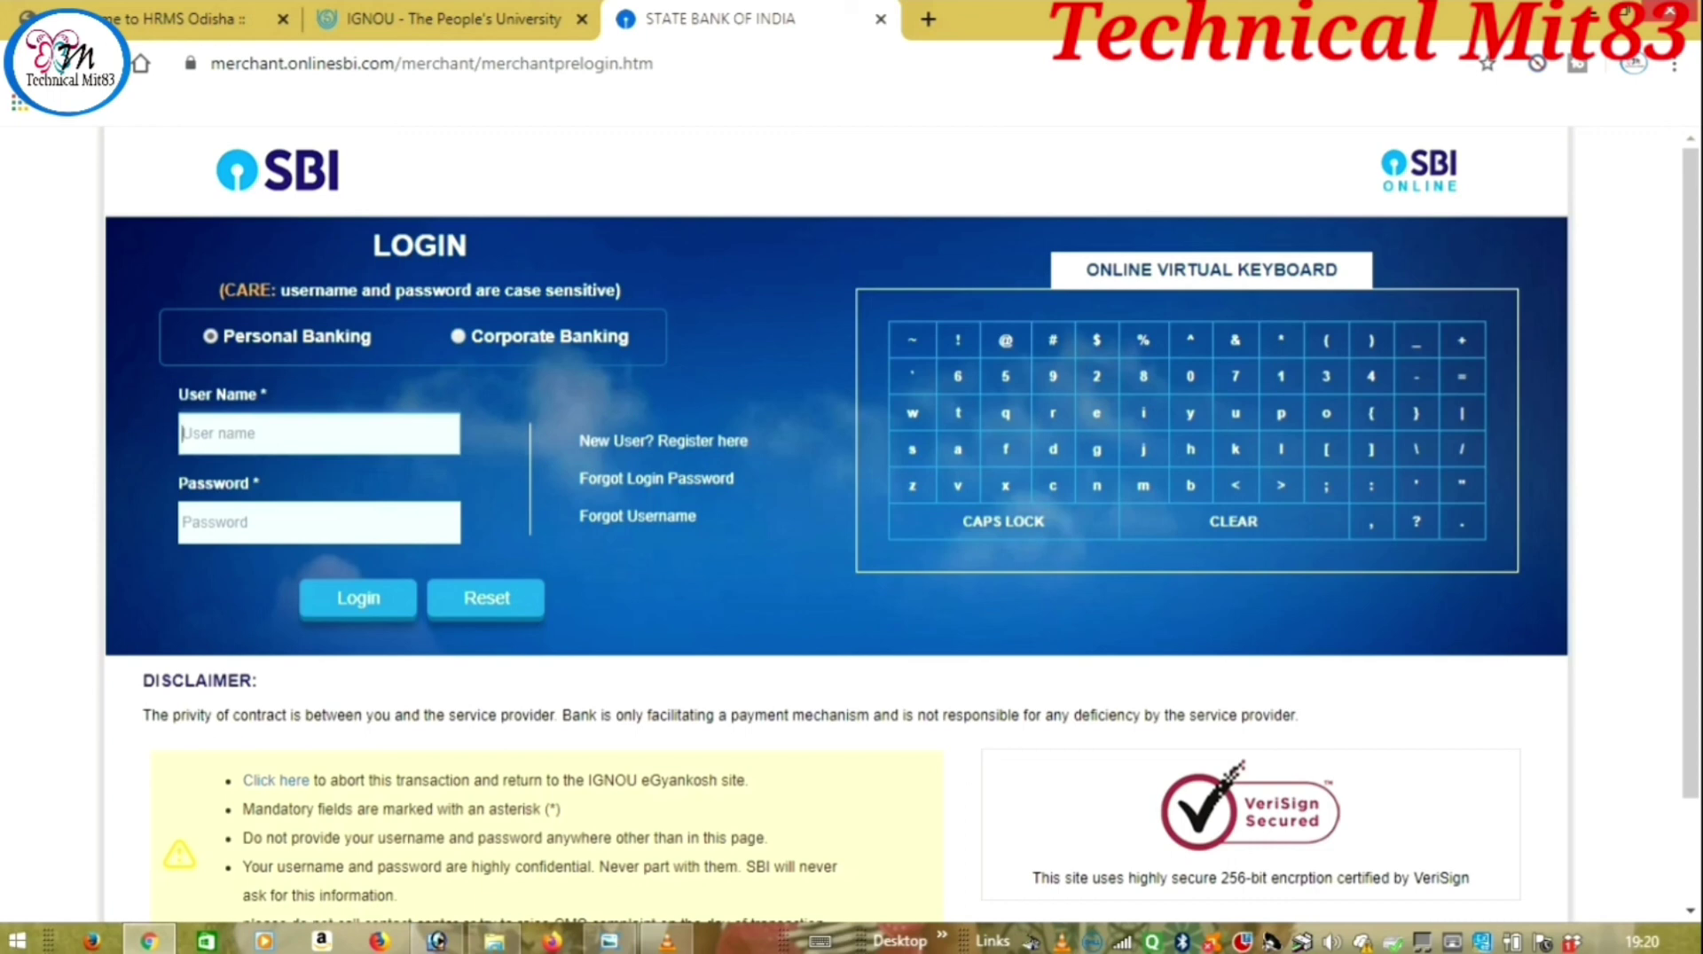